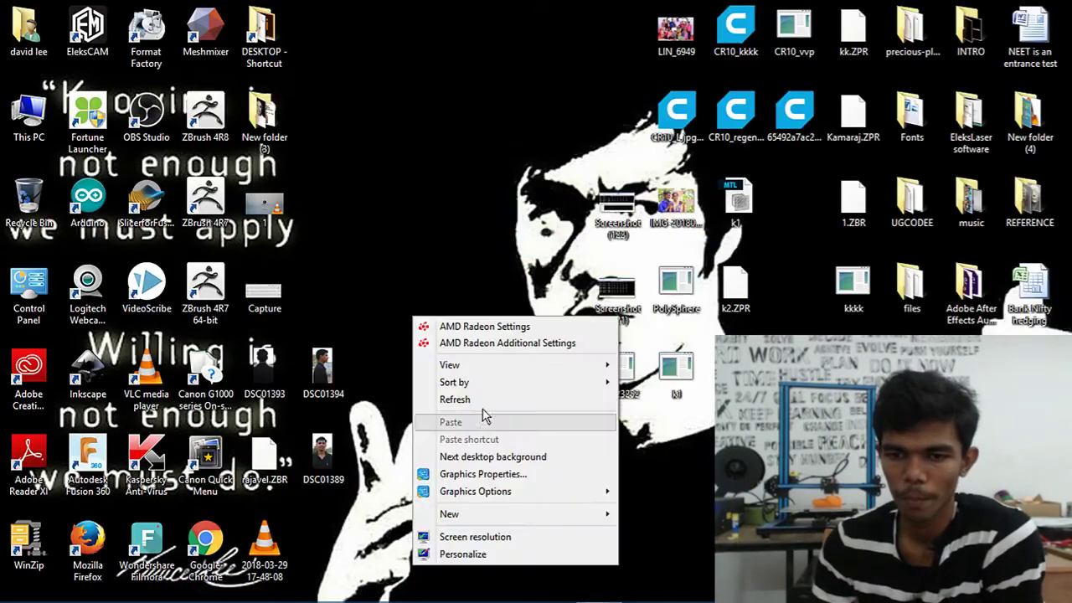
pyautogui.click(447, 400)
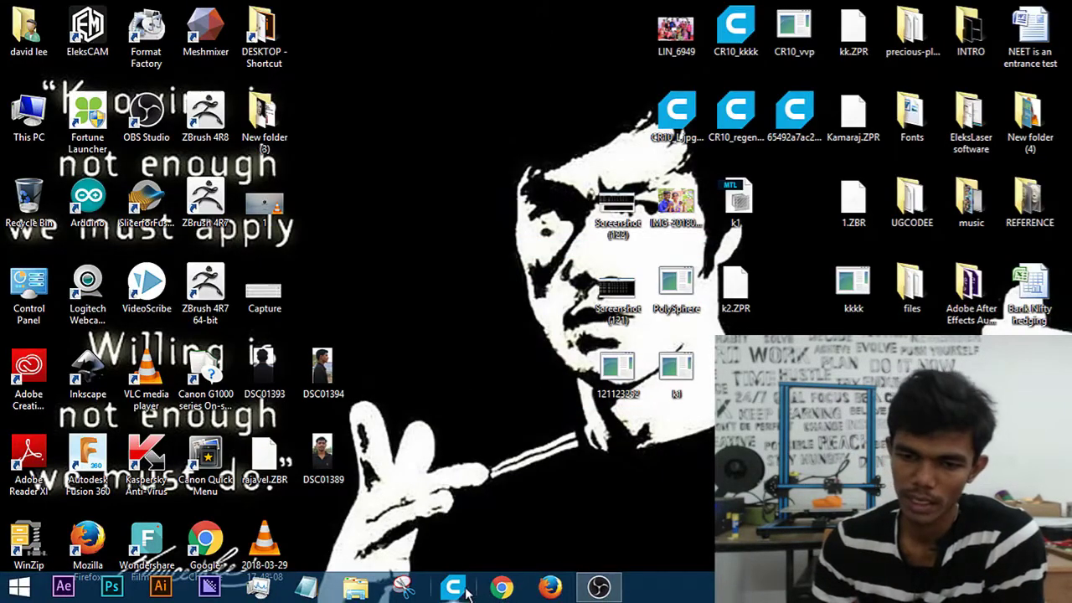
pyautogui.rightClick(458, 456)
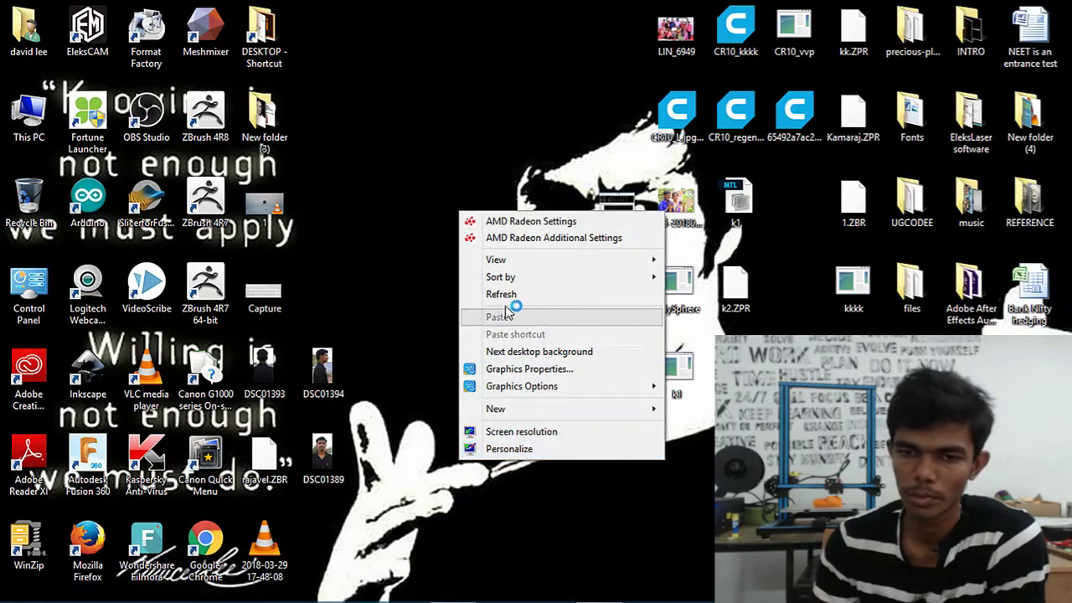
pyautogui.click(502, 294)
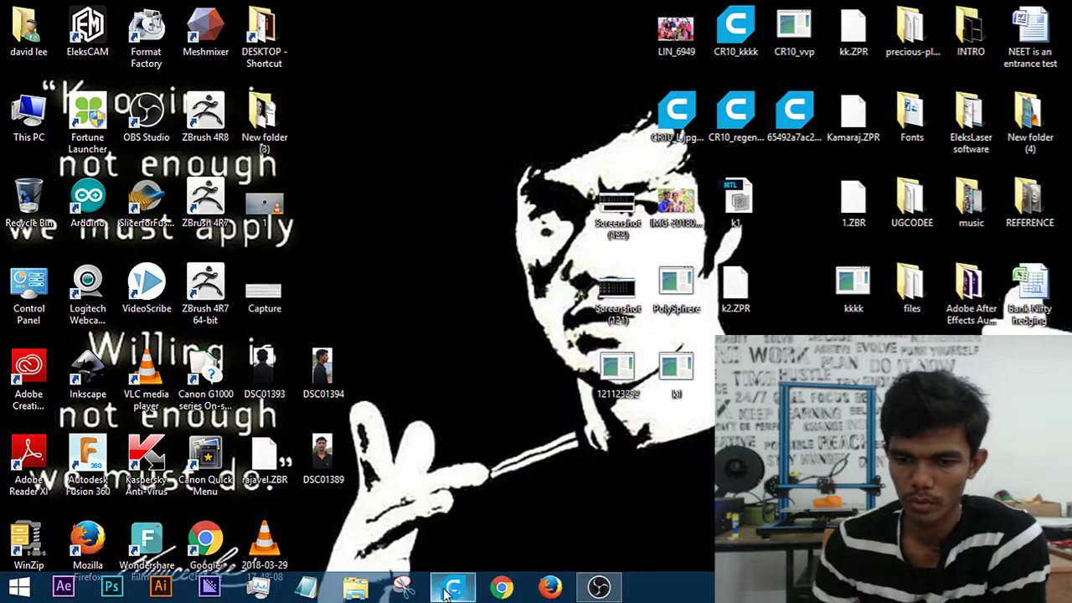
pyautogui.rightClick(423, 557)
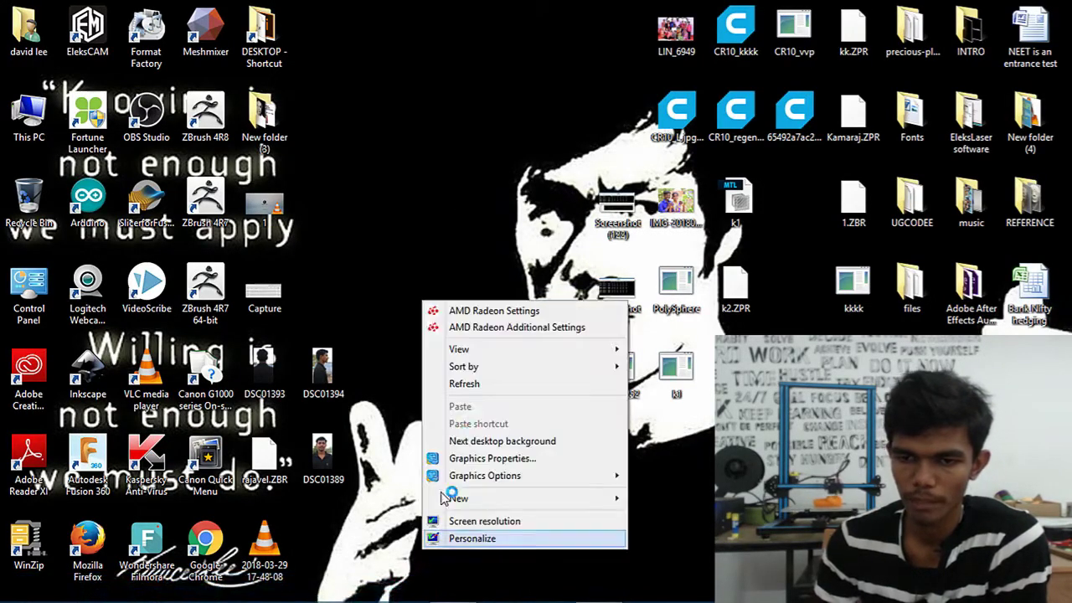
pyautogui.click(472, 385)
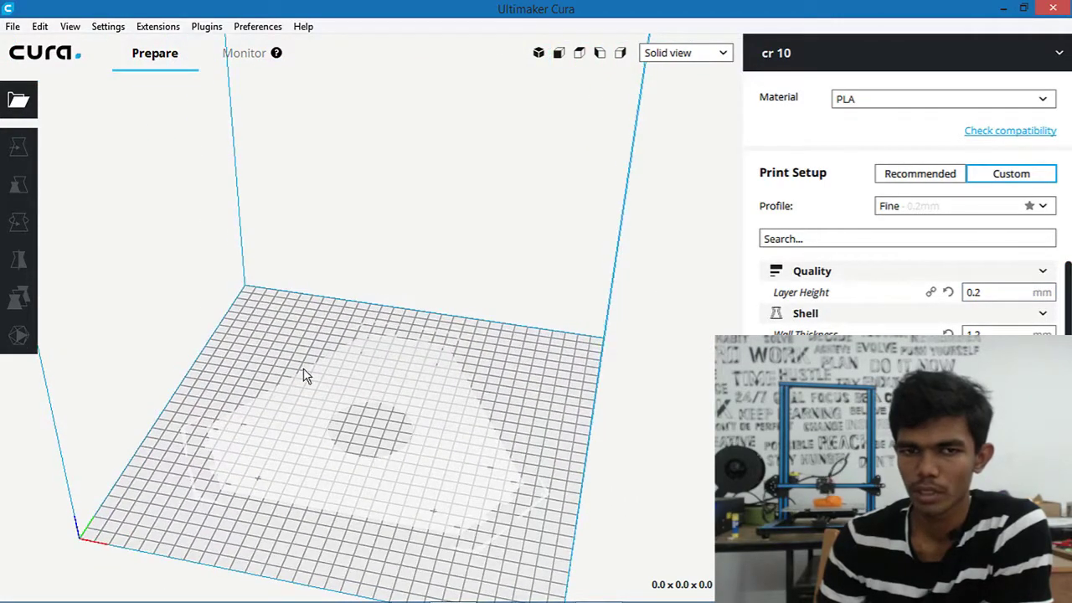
# Open the LIN_6949 JPEG image from the Desktop folder.
pyautogui.click(12, 26)
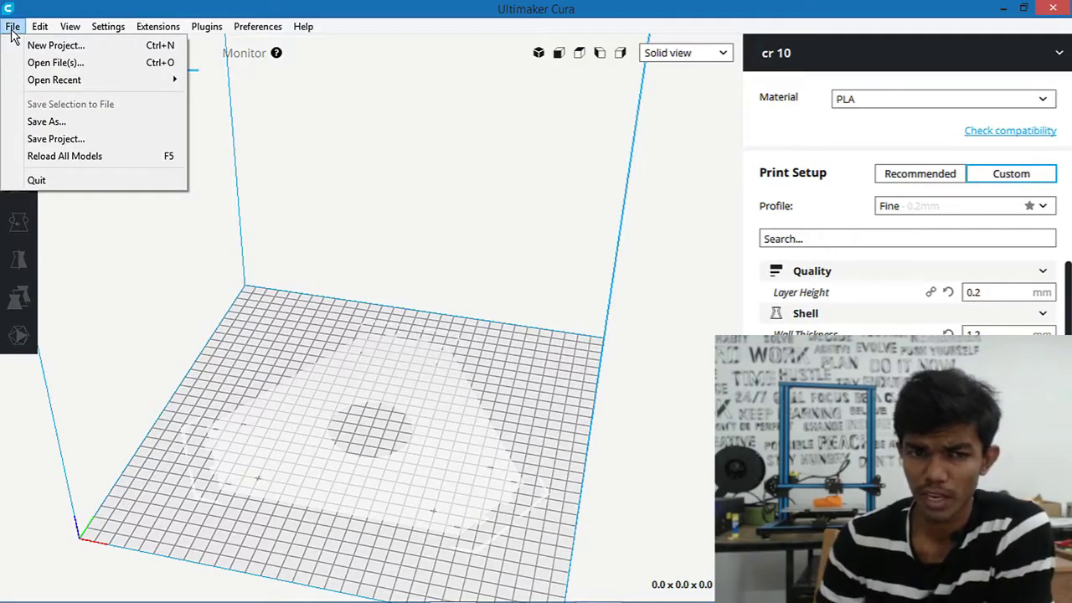
pyautogui.click(46, 66)
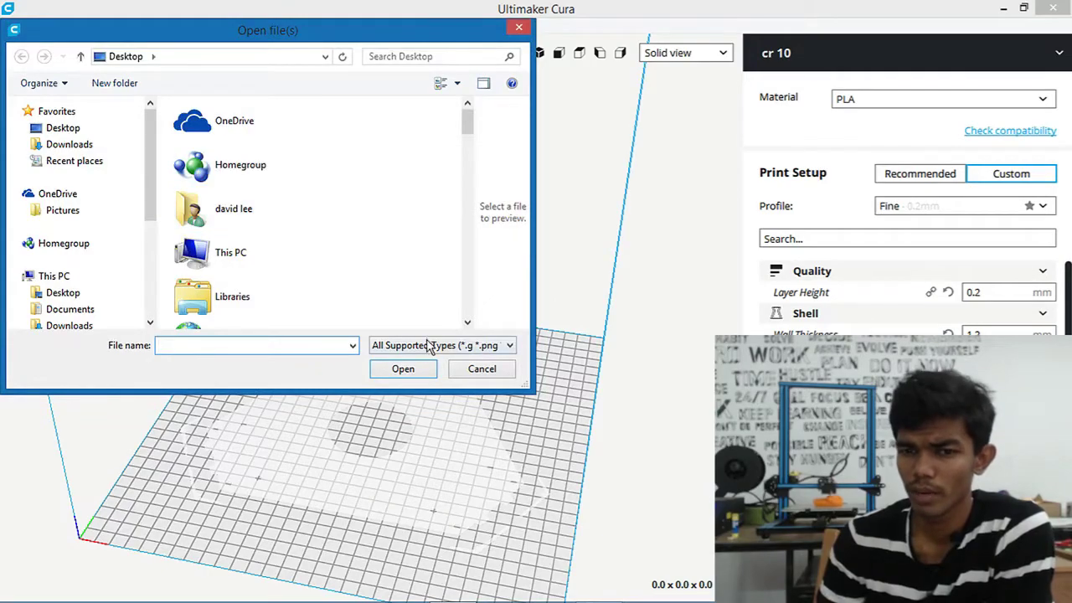
pyautogui.click(428, 345)
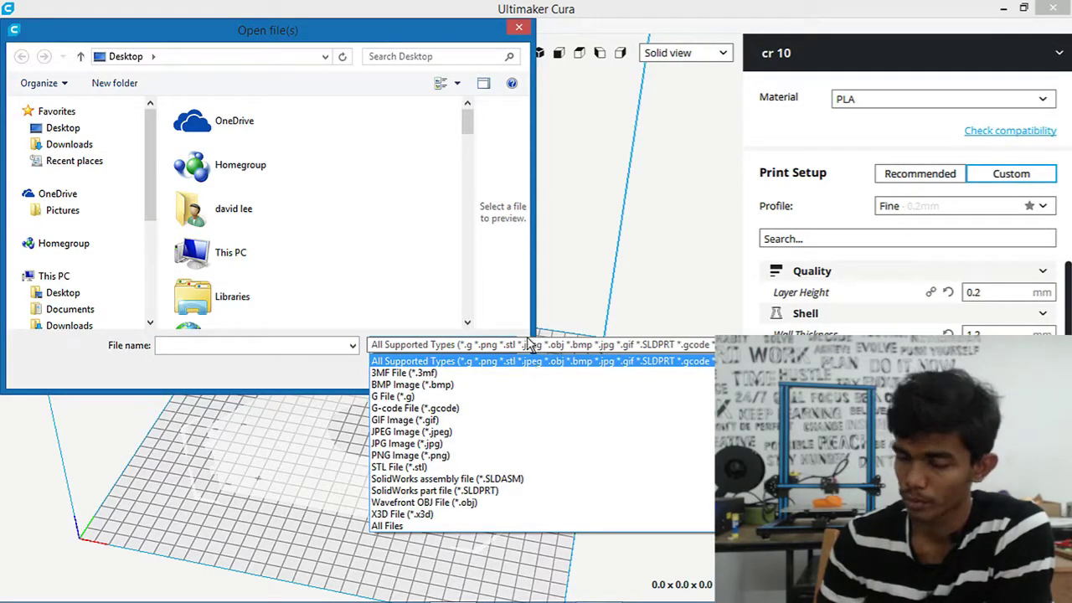
pyautogui.click(469, 243)
pyautogui.click(470, 239)
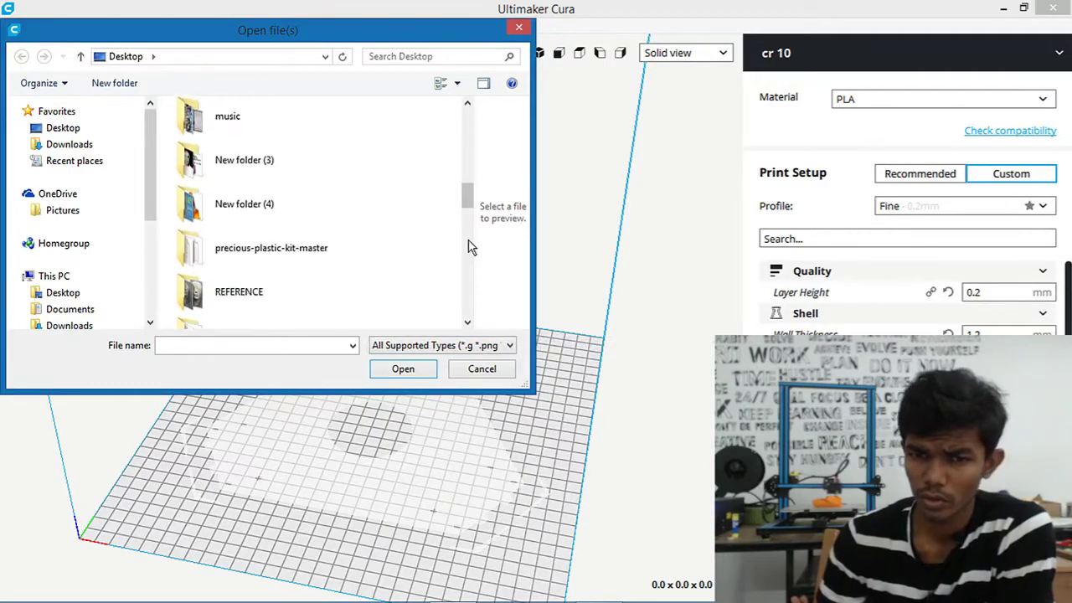
pyautogui.moveTo(471, 237); pyautogui.dragTo(469, 310)
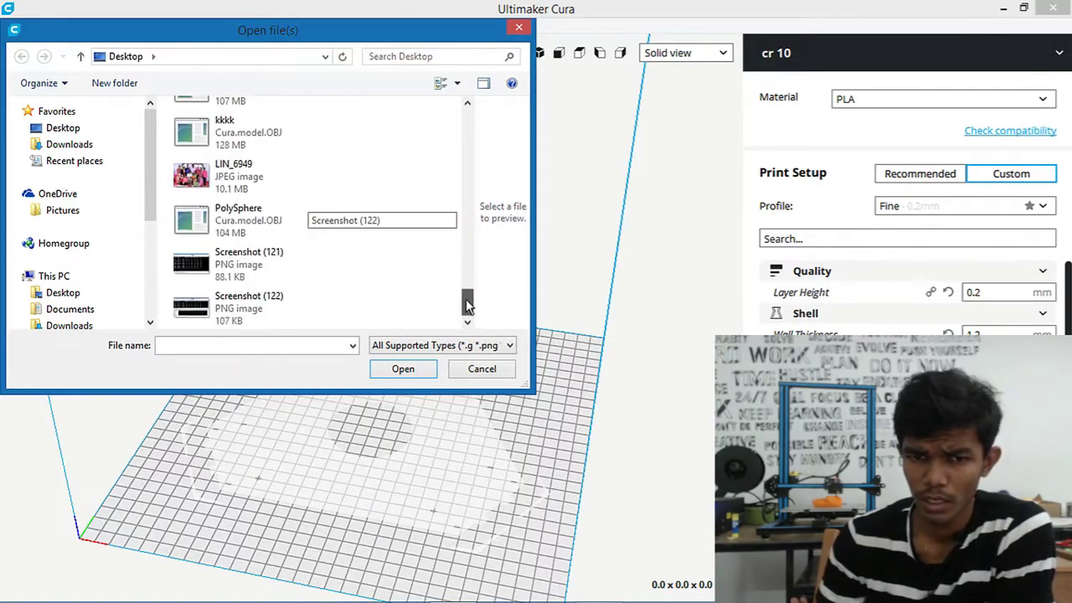
pyautogui.click(311, 193)
pyautogui.click(403, 368)
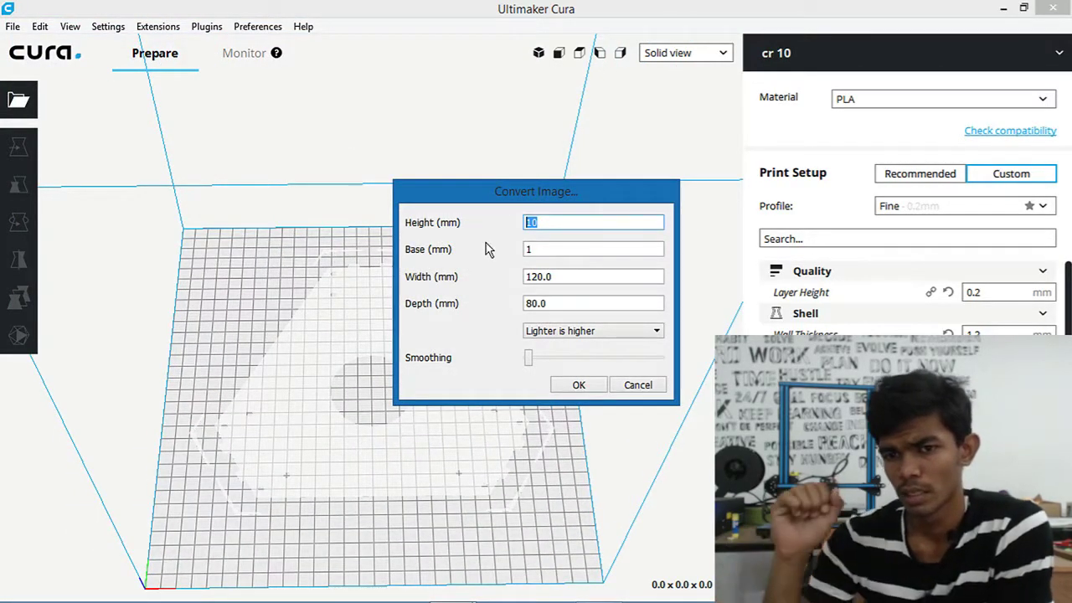
# Convert the image with a height of 4 mm, a base of 2 mm, Darker is higher and minimum smoothing.
pyautogui.write('4')
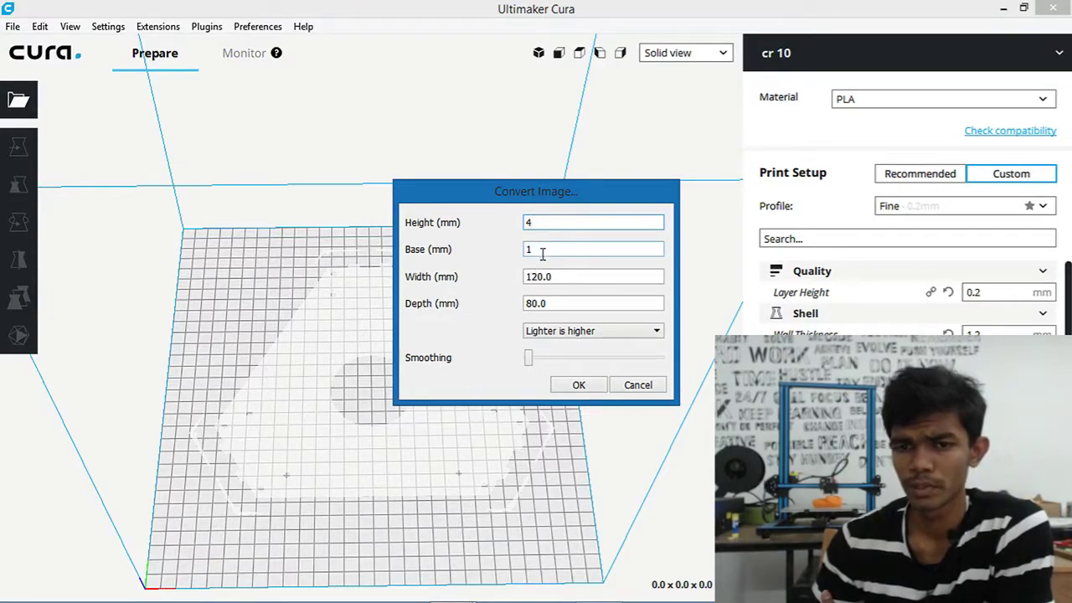
pyautogui.press('Tab')
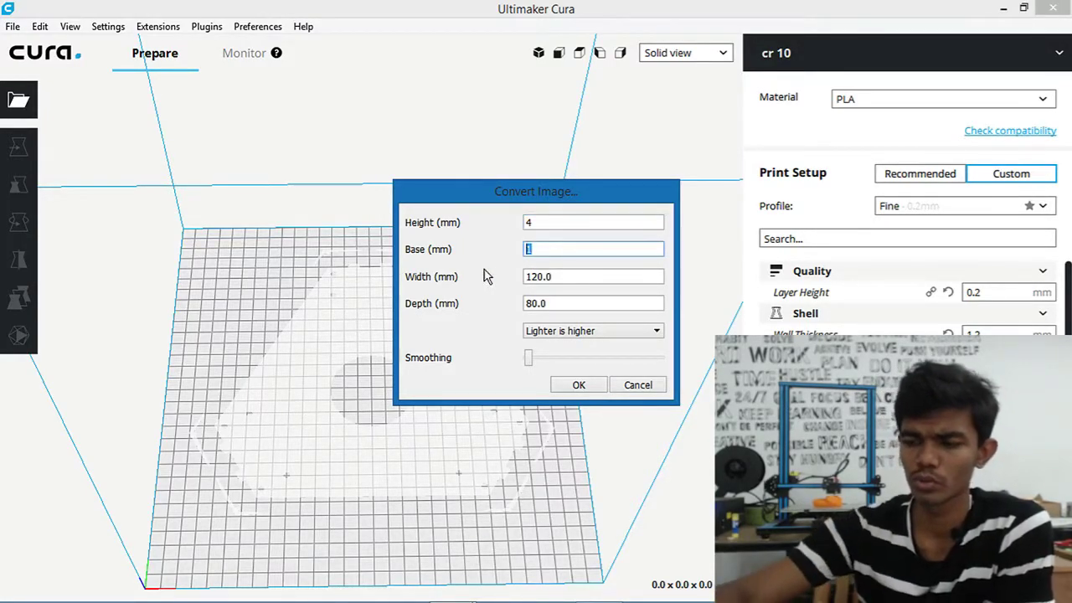
pyautogui.write('2')
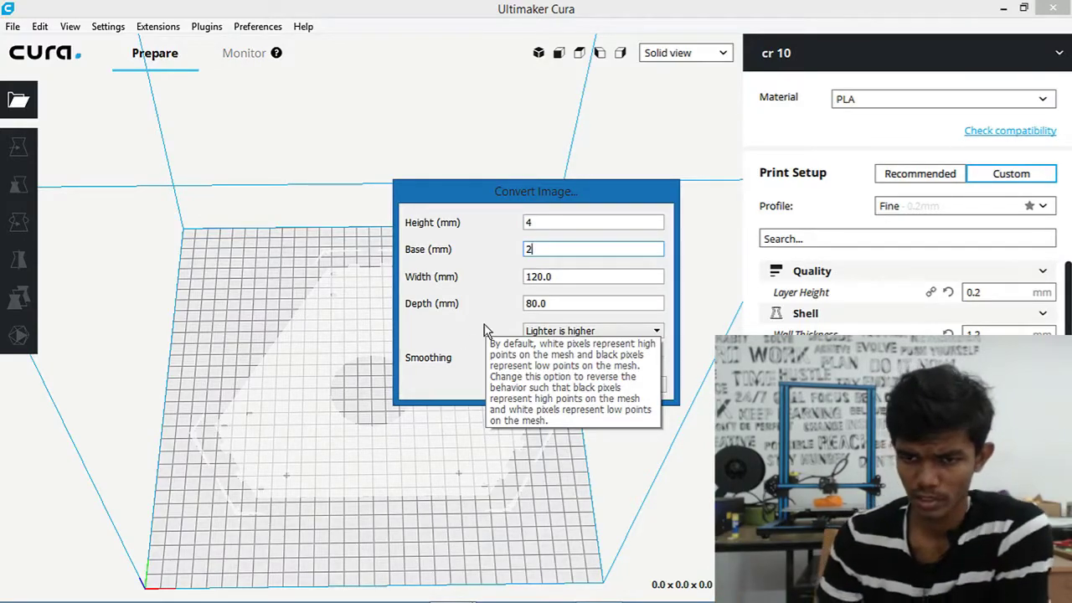
pyautogui.click(548, 331)
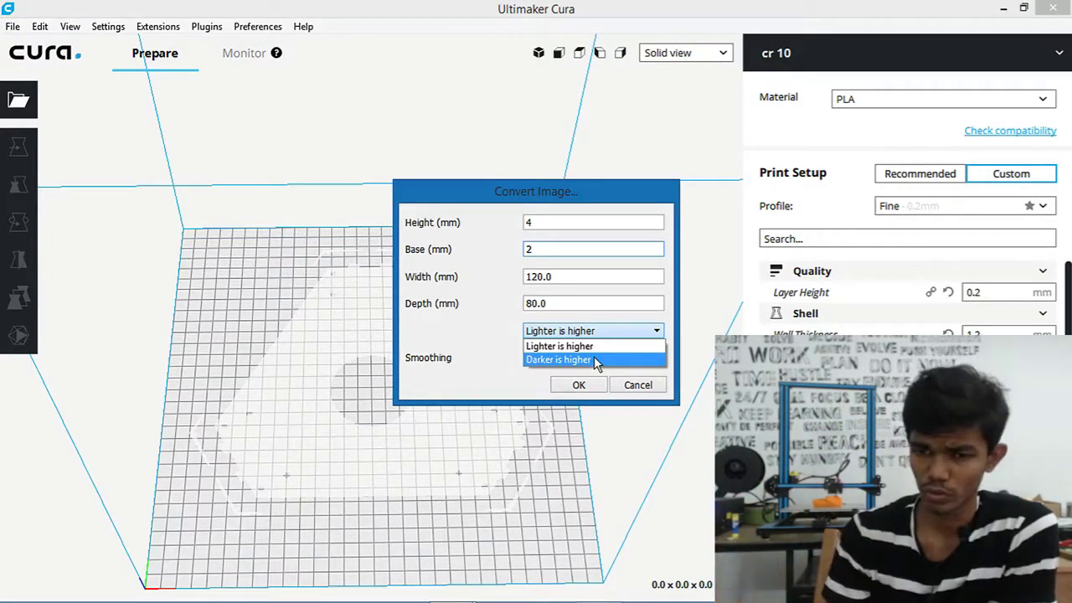
pyautogui.click(596, 360)
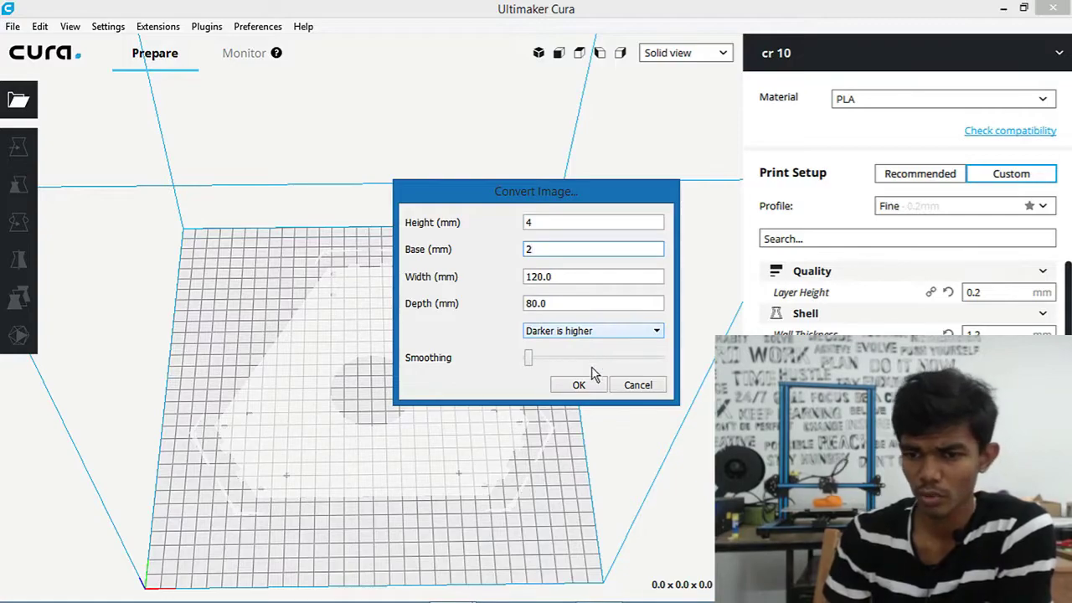
pyautogui.moveTo(531, 361); pyautogui.dragTo(477, 385)
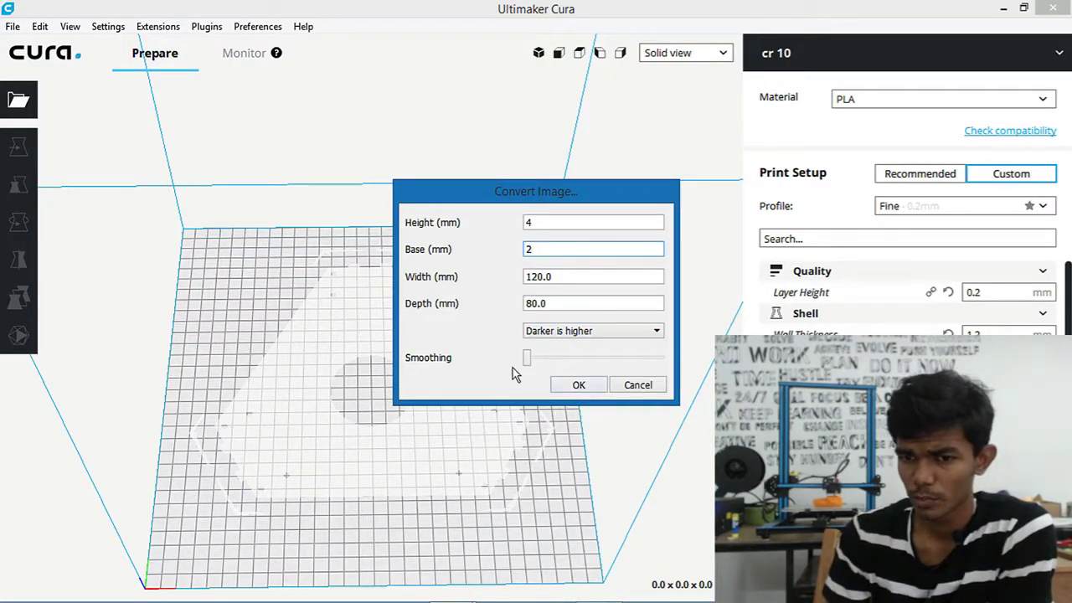
pyautogui.moveTo(526, 360)
pyautogui.mouseDown()
pyautogui.moveTo(659, 359)
pyautogui.moveTo(526, 359)
pyautogui.mouseUp()
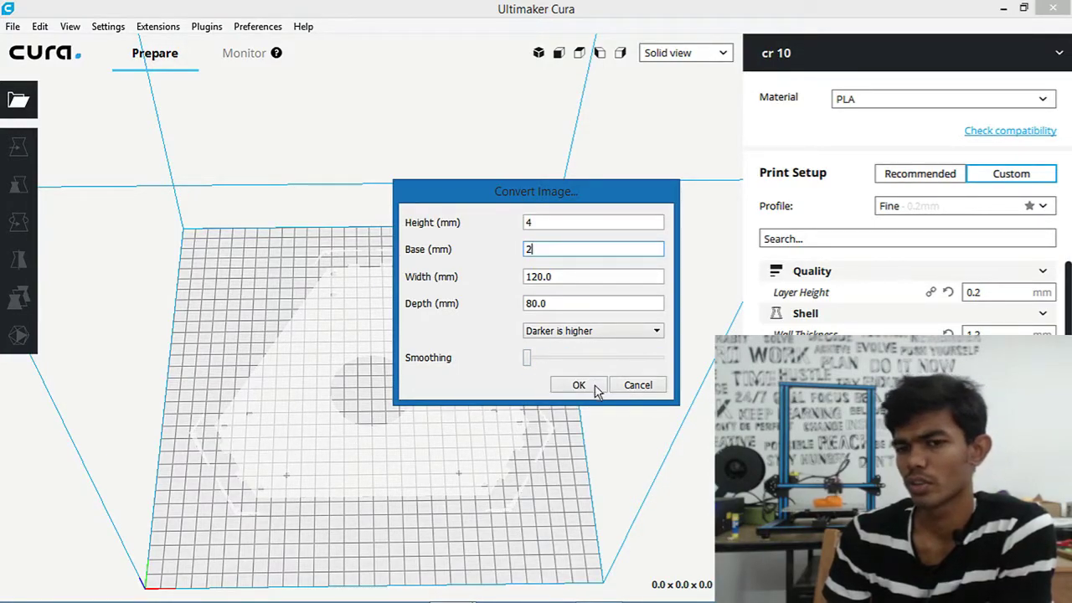
pyautogui.click(592, 386)
# Examine the imported relief's surface detail from above and close up.
pyautogui.moveTo(597, 391); pyautogui.dragTo(435, 400, button='right')
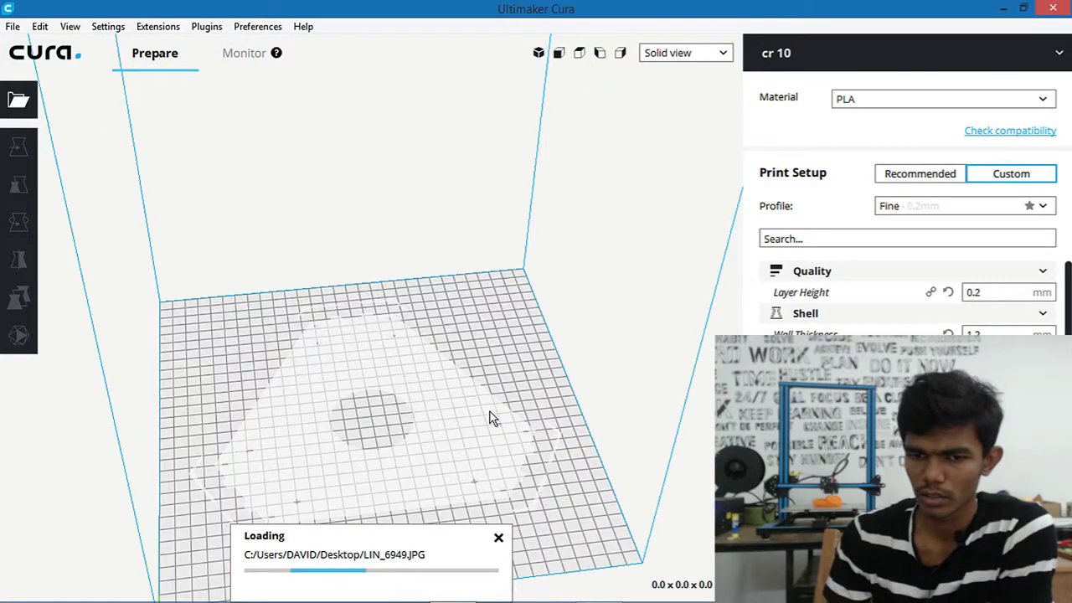
pyautogui.click(355, 445)
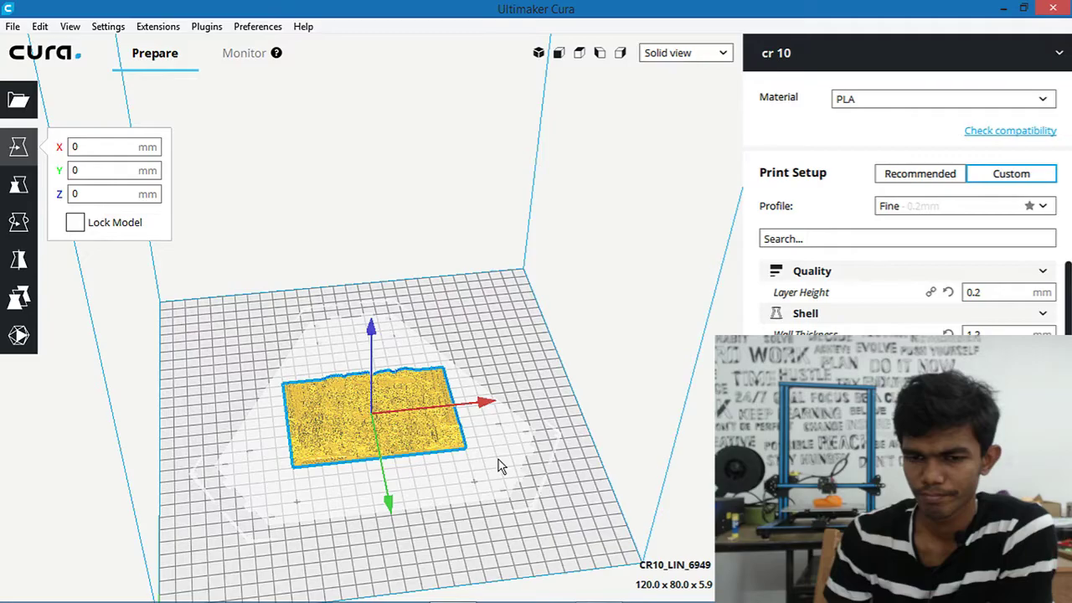
pyautogui.press('Up')
pyautogui.press('Left')
pyautogui.scroll(5, 498, 466)
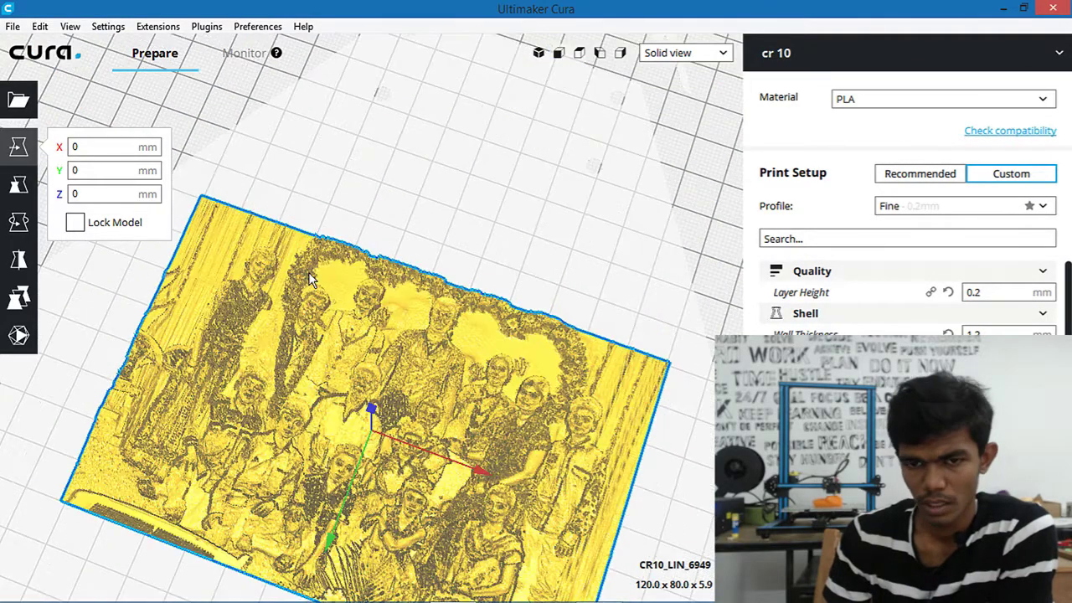
pyautogui.press('Left')
pyautogui.moveTo(302, 222); pyautogui.dragTo(514, 471, button='right')
# Rotate the relief to stand upright on its long edge with snap rotation on.
pyautogui.press('r')
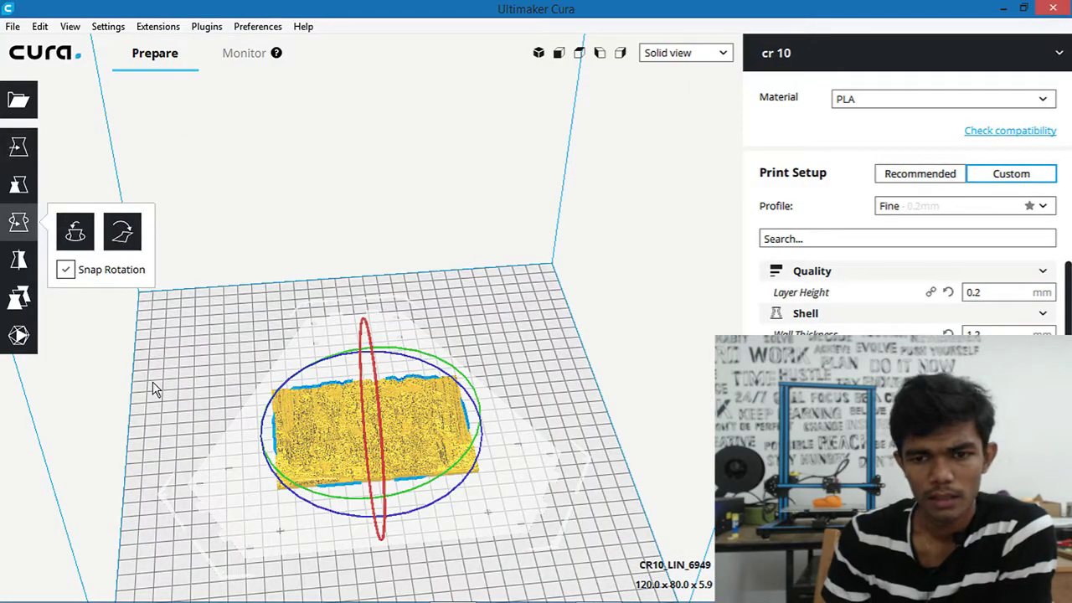
pyautogui.moveTo(153, 390); pyautogui.dragTo(431, 378, button='right')
pyautogui.moveTo(431, 378); pyautogui.dragTo(516, 498)
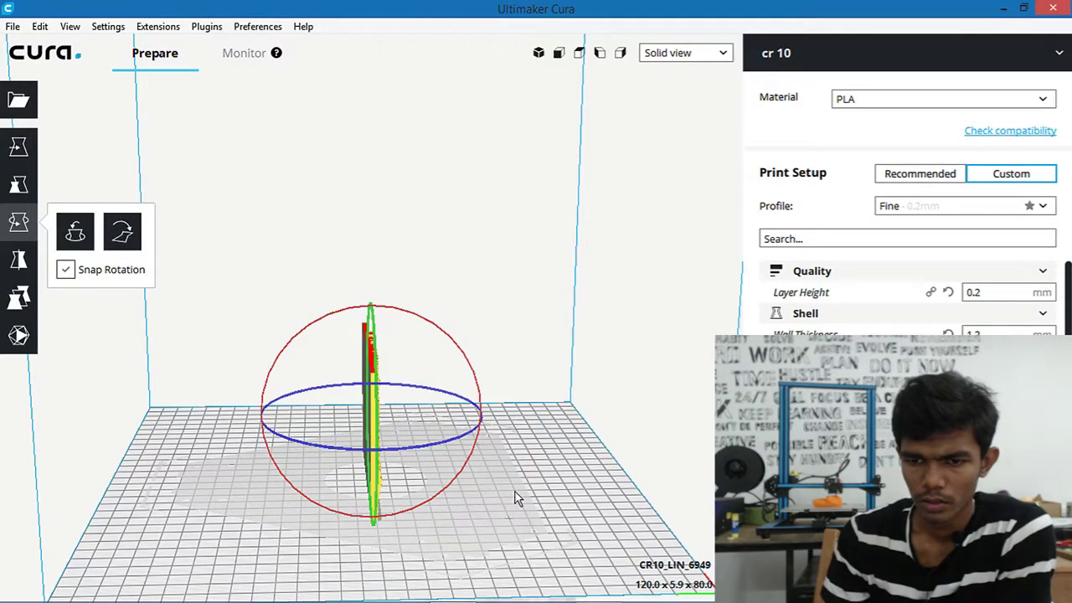
pyautogui.click(445, 495)
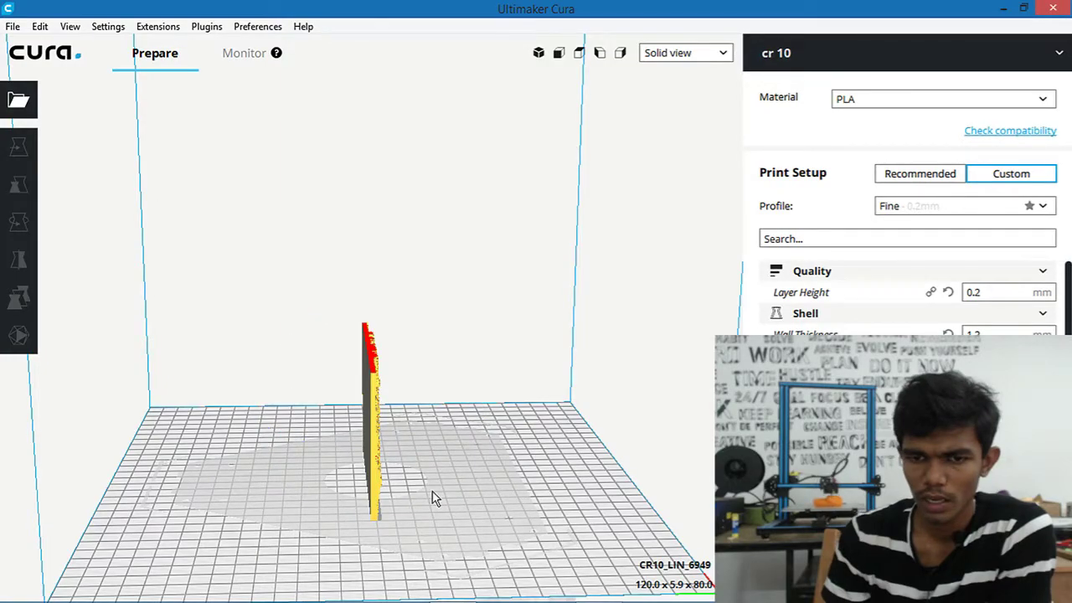
pyautogui.moveTo(496, 419); pyautogui.dragTo(274, 429, button='right')
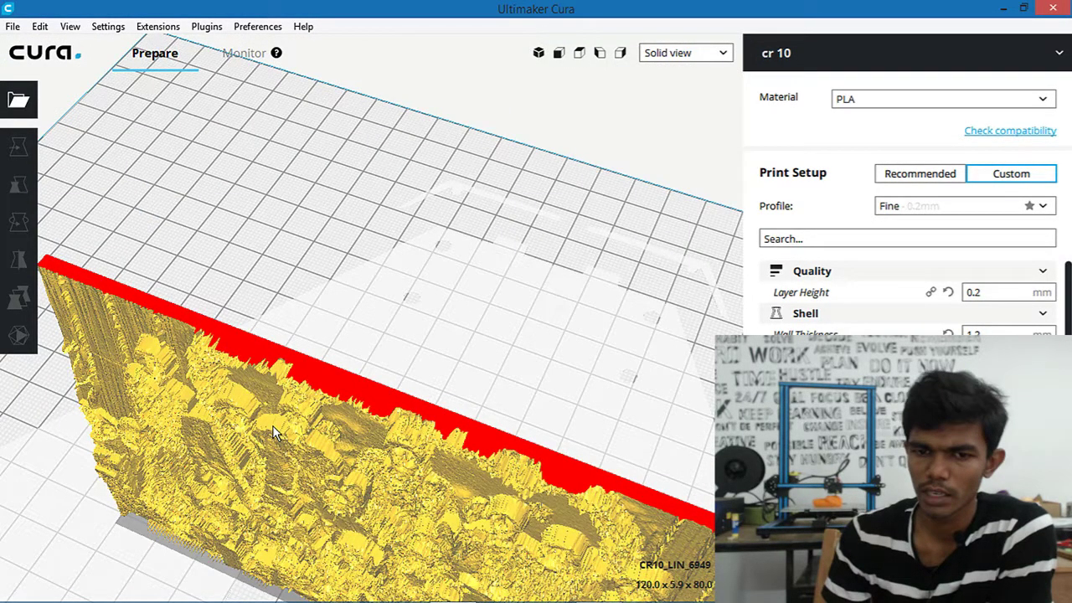
pyautogui.click(237, 477)
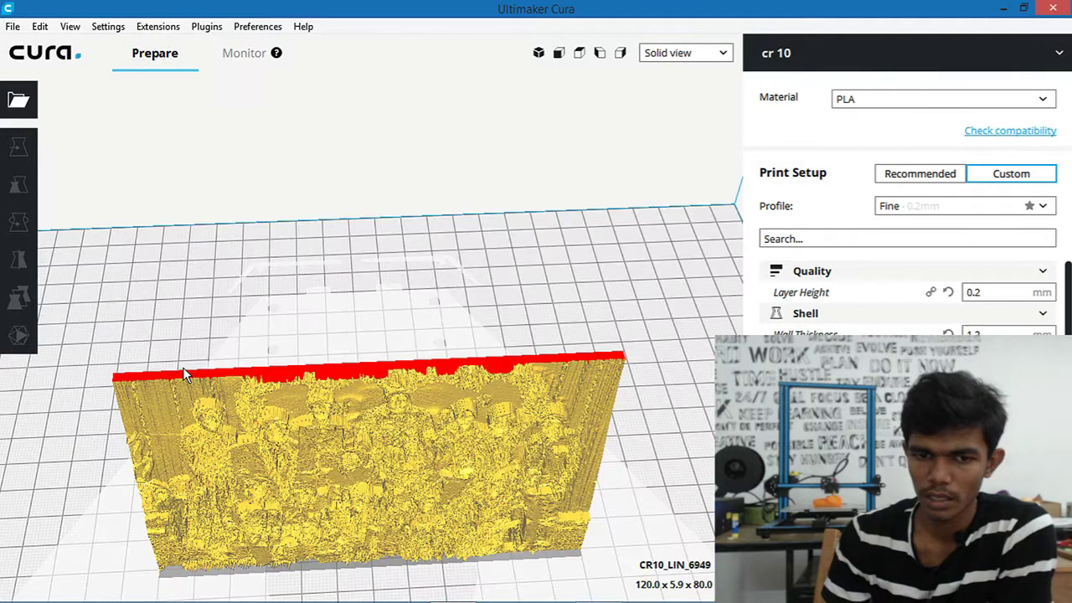
pyautogui.click(15, 216)
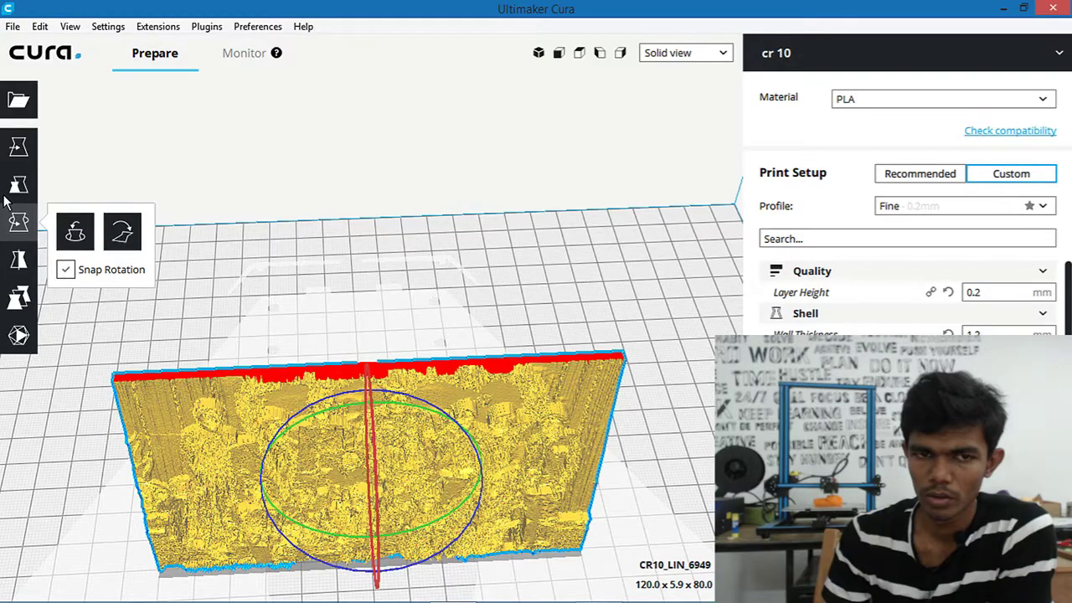
# Import the LIN_6949 image a second time with a conversion height of 10 mm.
pyautogui.click(13, 26)
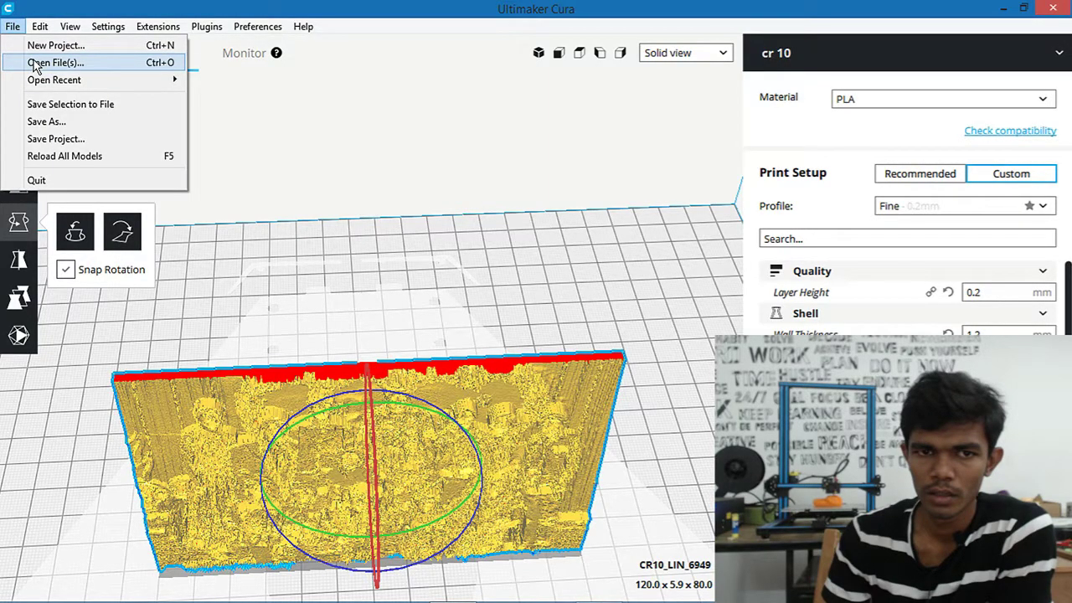
pyautogui.click(35, 63)
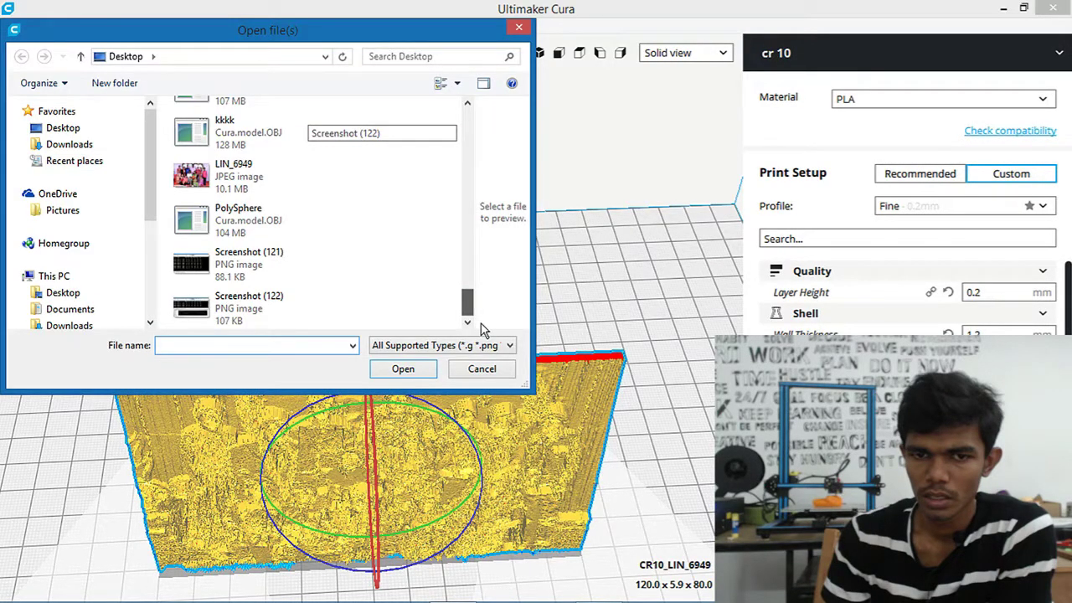
pyautogui.doubleClick(248, 306)
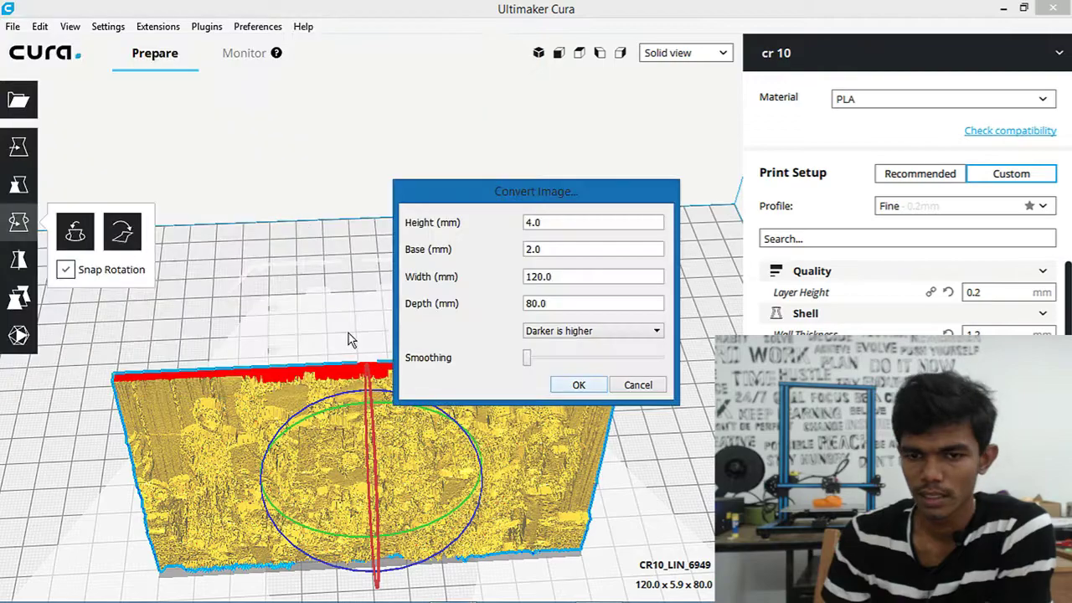
pyautogui.doubleClick(562, 222)
pyautogui.write('10')
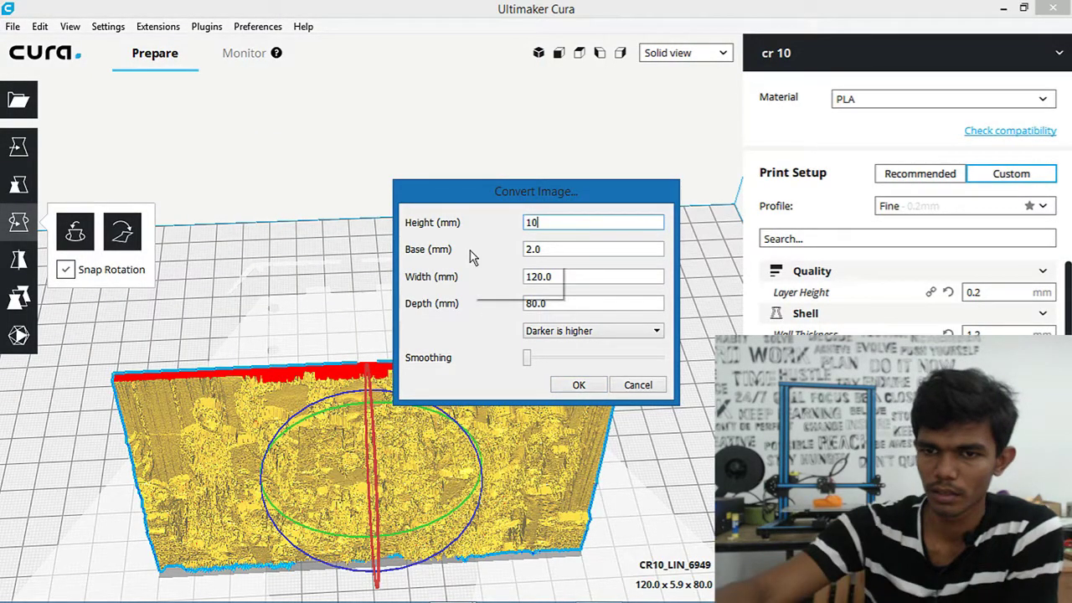
pyautogui.click(577, 386)
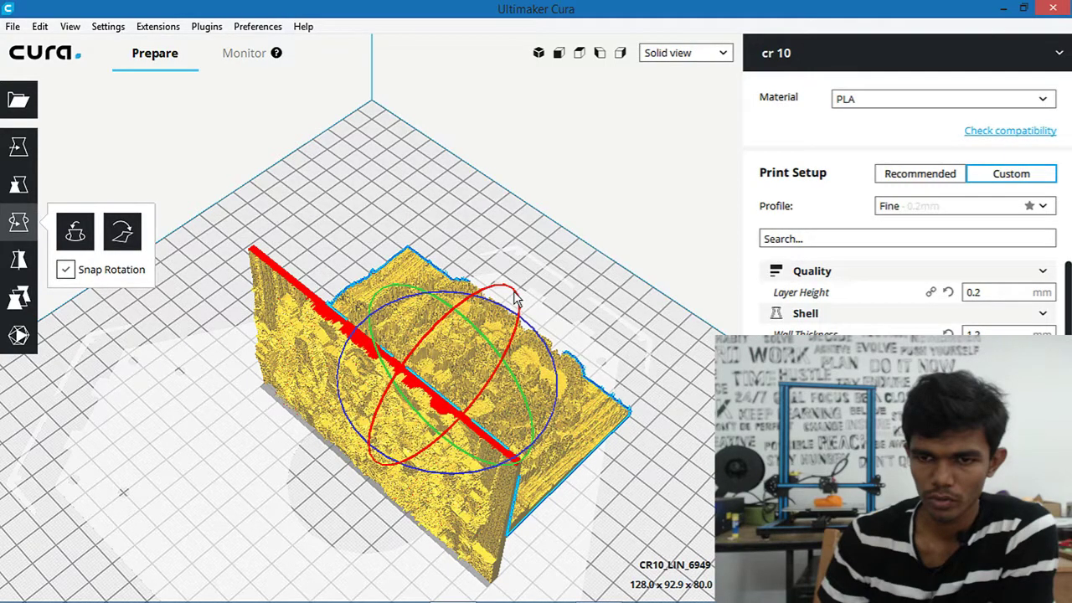
# Rotate the second relief upright on its long edge and compare its thickness with the first relief.
pyautogui.moveTo(515, 297); pyautogui.dragTo(625, 366)
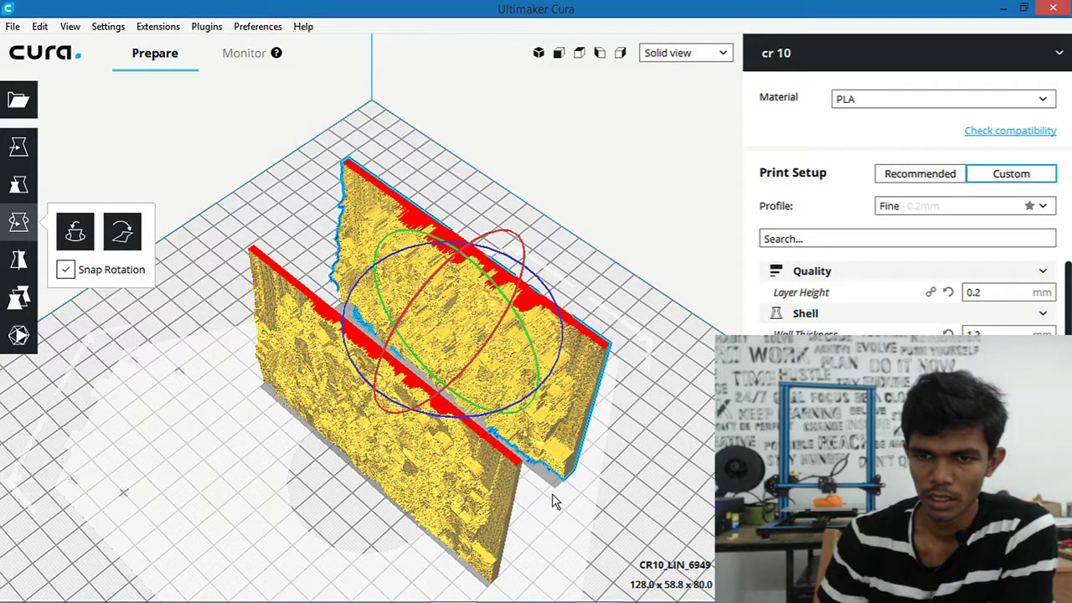
pyautogui.click(616, 502)
pyautogui.moveTo(615, 502); pyautogui.dragTo(247, 387, button='right')
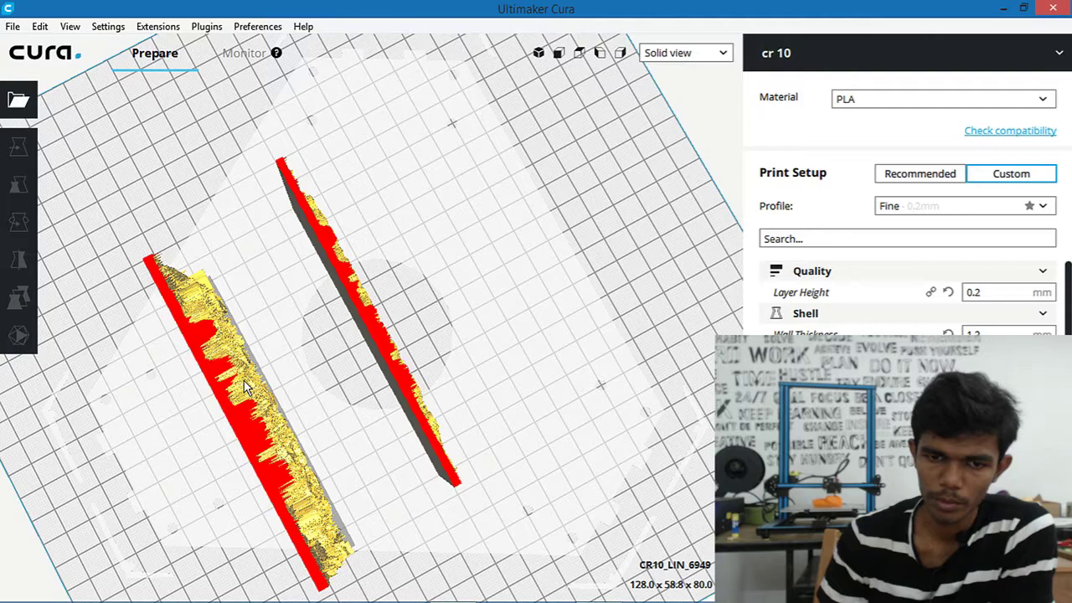
pyautogui.moveTo(247, 387); pyautogui.dragTo(192, 325, button='right')
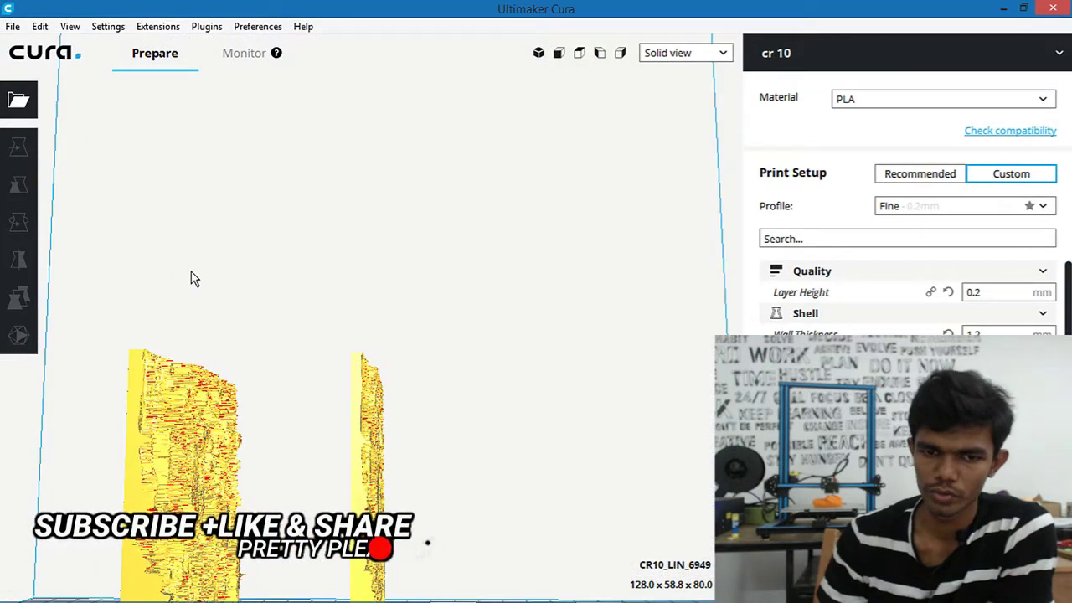
# Compare the two upright reliefs' thickness and surface detail from several angles.
pyautogui.moveTo(191, 278); pyautogui.dragTo(577, 538, button='right')
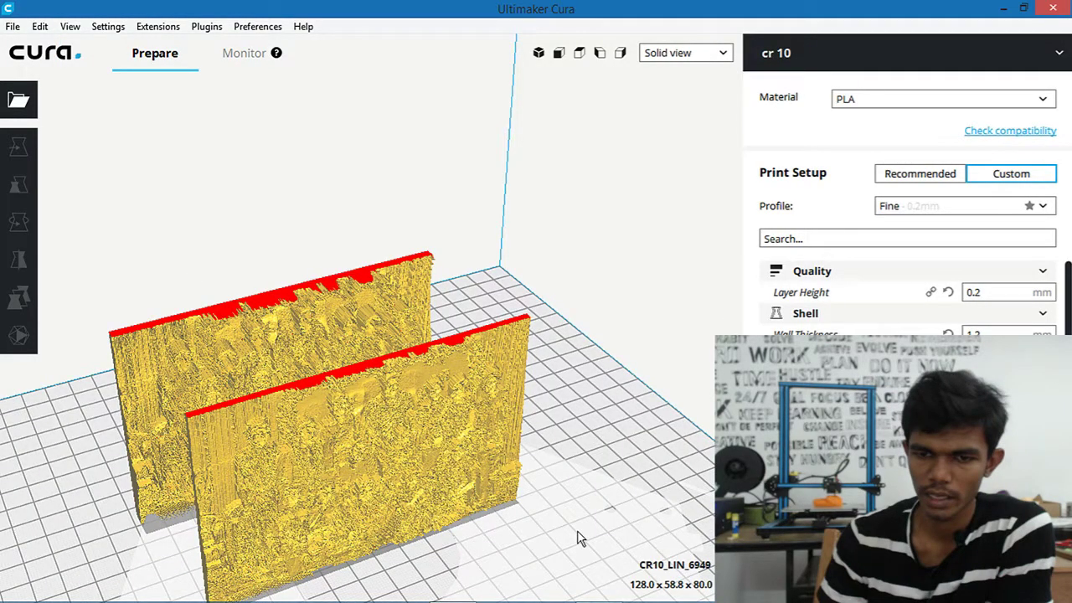
pyautogui.moveTo(578, 539); pyautogui.dragTo(699, 509, button='right')
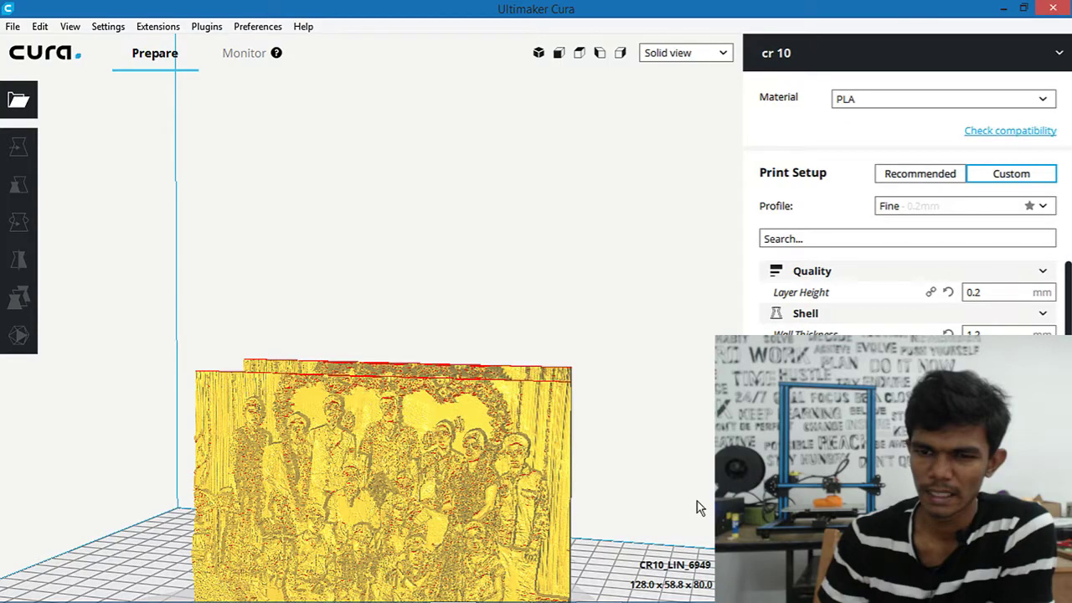
pyautogui.moveTo(700, 508); pyautogui.dragTo(394, 430, button='right')
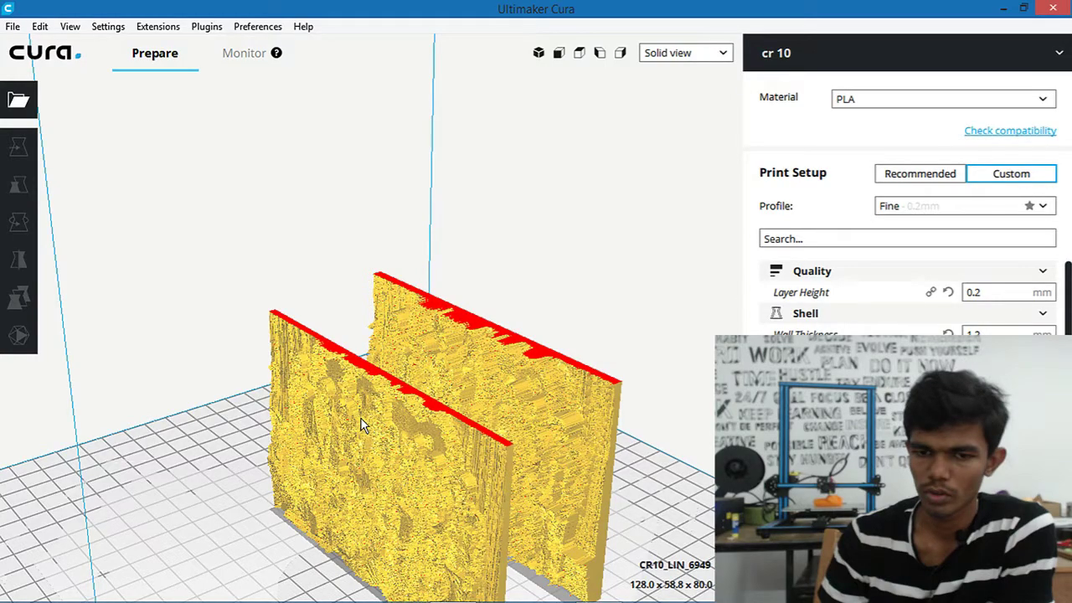
pyautogui.click(568, 381)
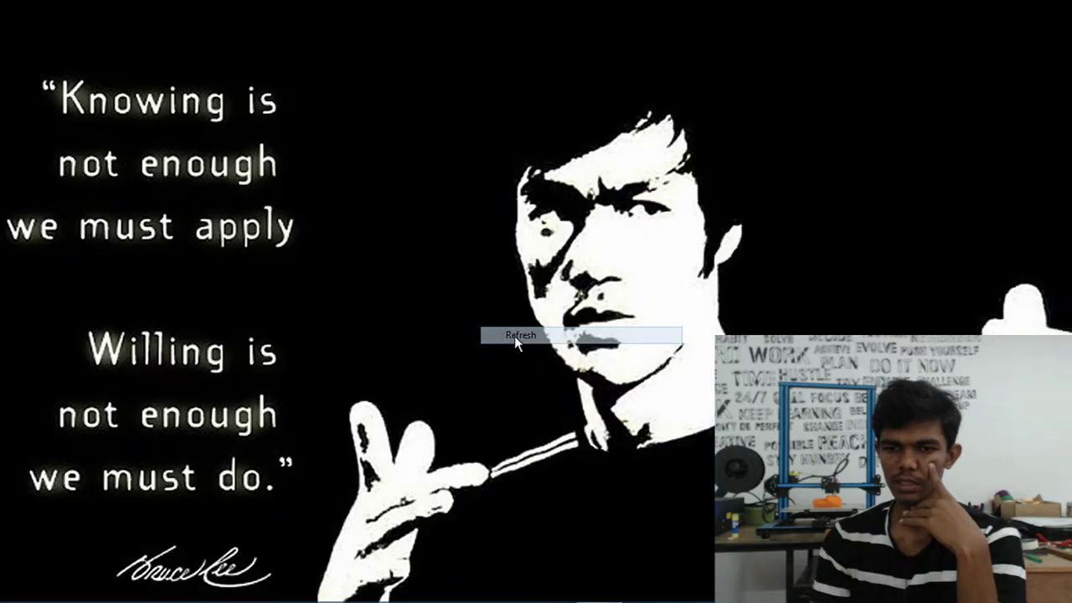
pyautogui.rightClick(487, 334)
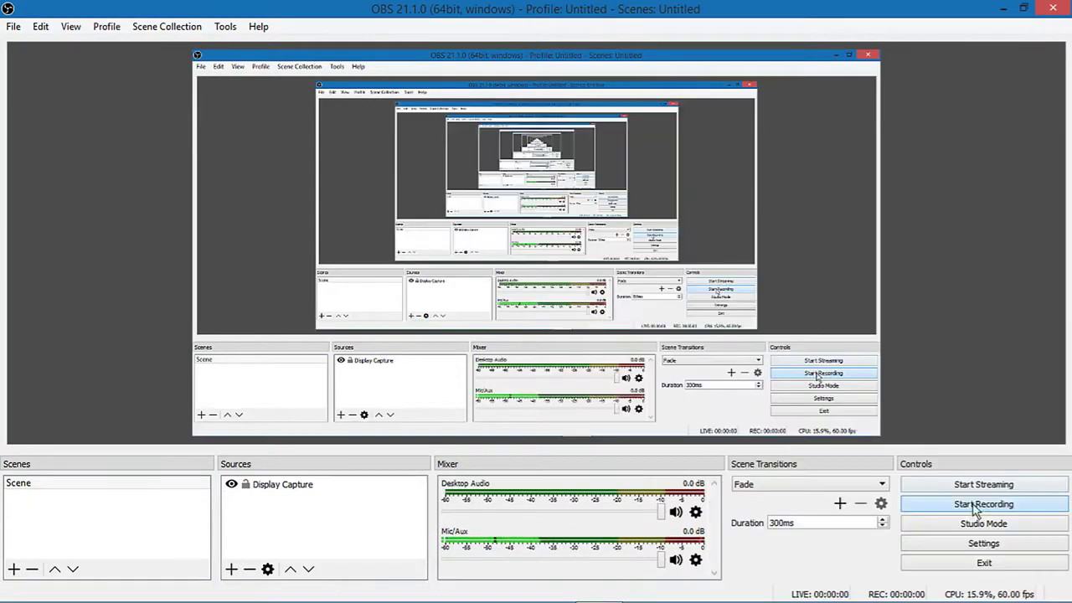
pyautogui.click(998, 368)
pyautogui.click(1007, 8)
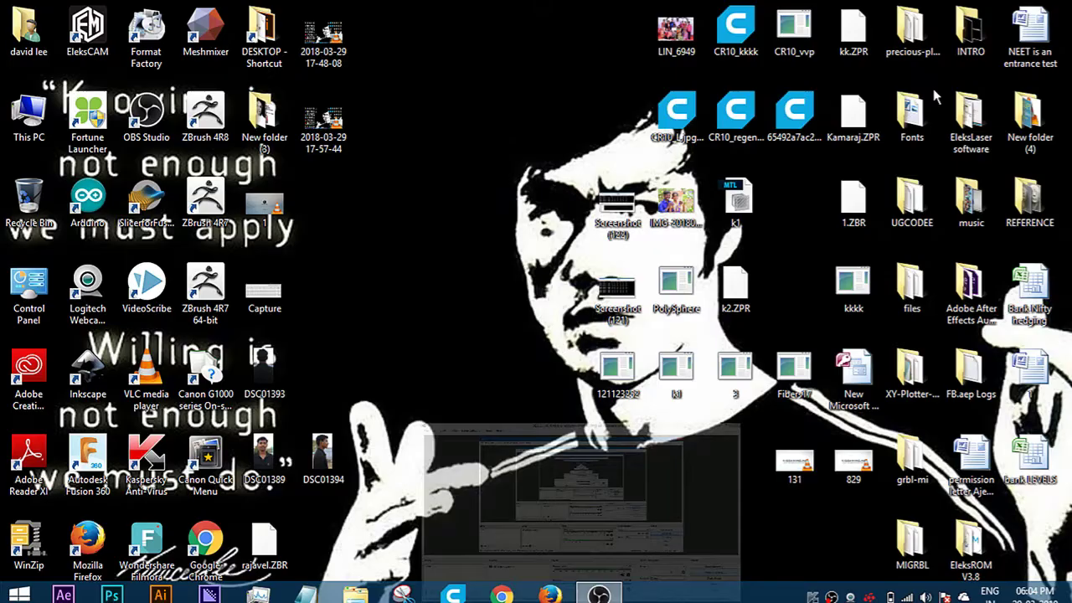
pyautogui.rightClick(458, 228)
pyautogui.click(478, 314)
pyautogui.rightClick(433, 244)
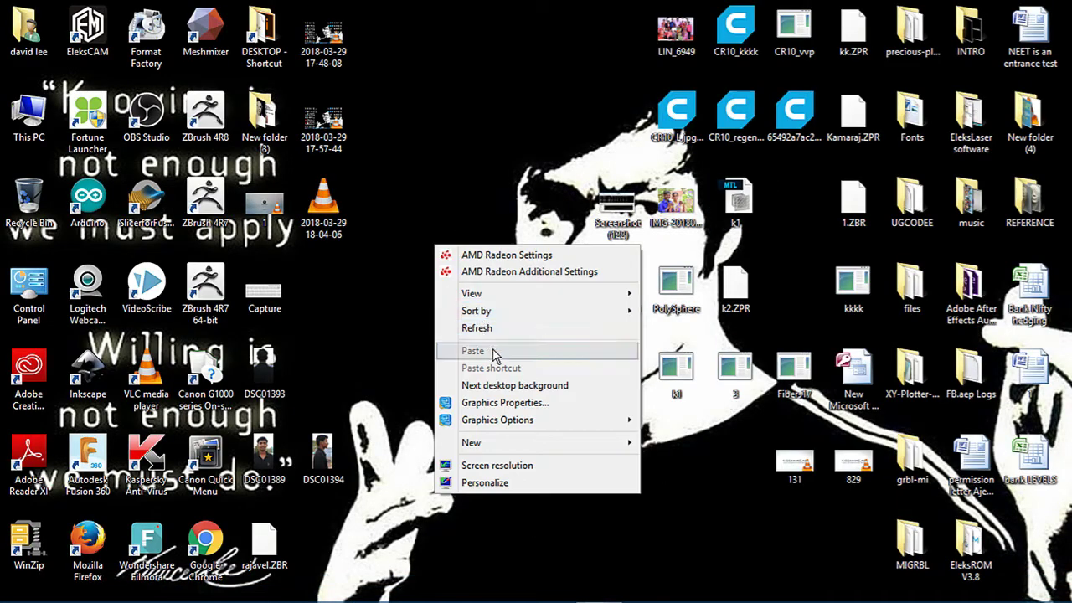
pyautogui.click(502, 329)
pyautogui.rightClick(425, 275)
pyautogui.click(459, 360)
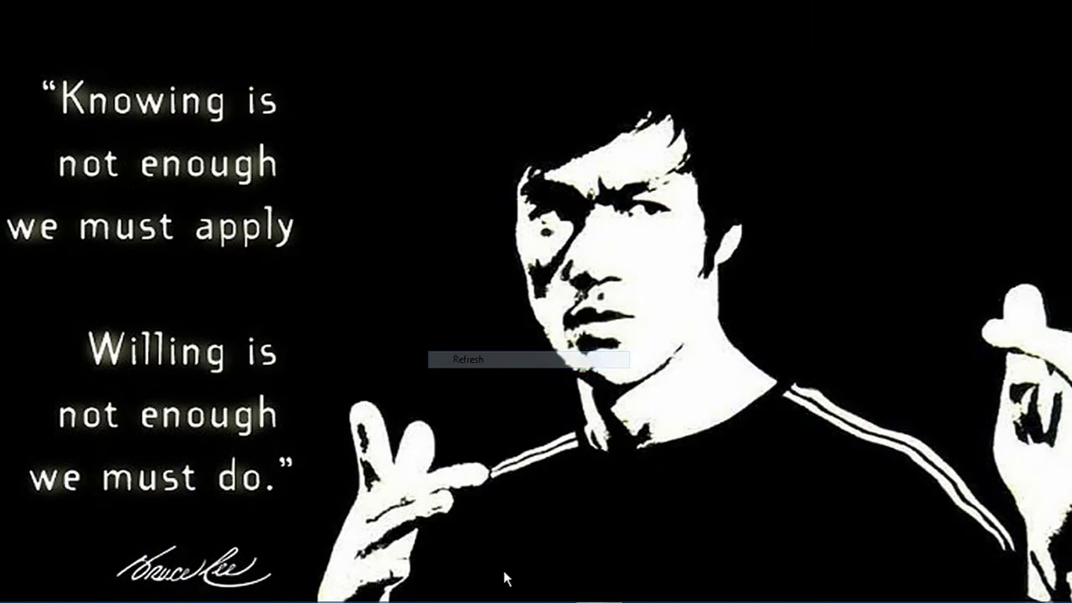
# Switch to Google Chrome and open the Image to Lithophane site at 3dp.rocks/lithophane.
pyautogui.moveTo(511, 596)
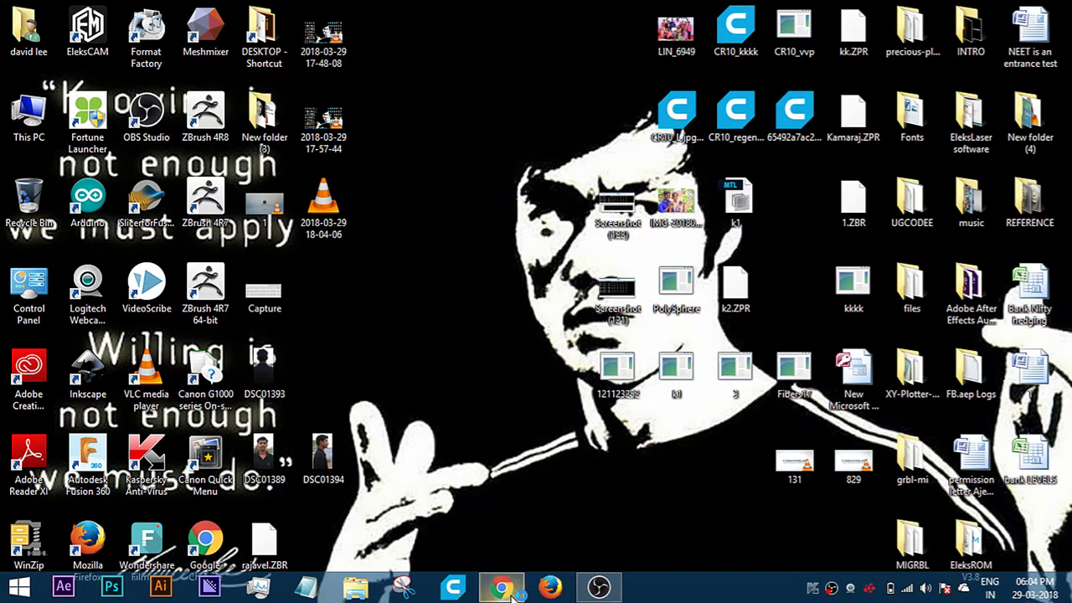
pyautogui.click(512, 596)
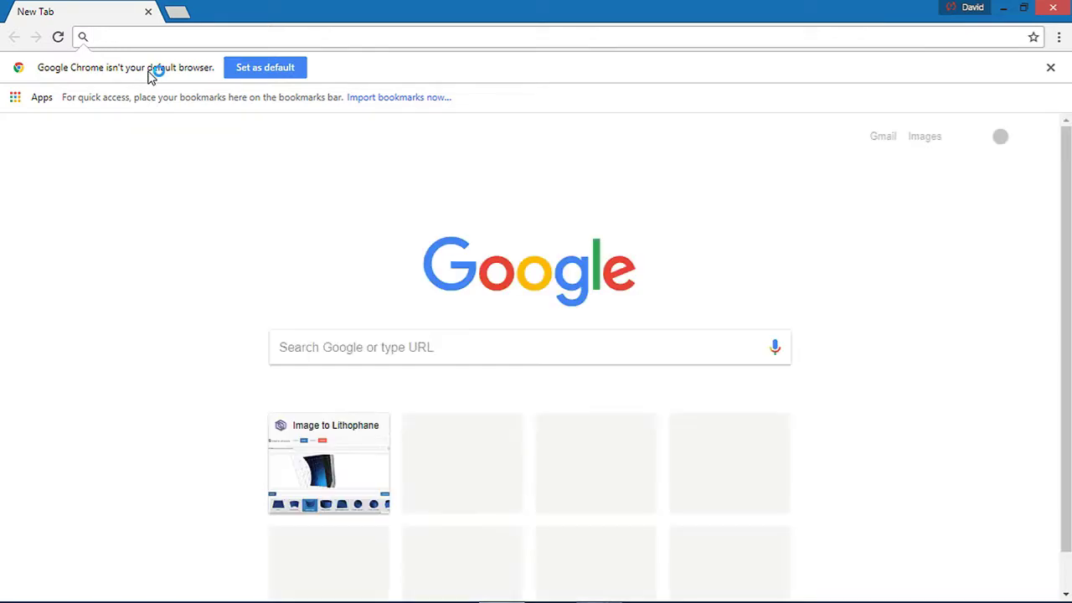
pyautogui.click(341, 481)
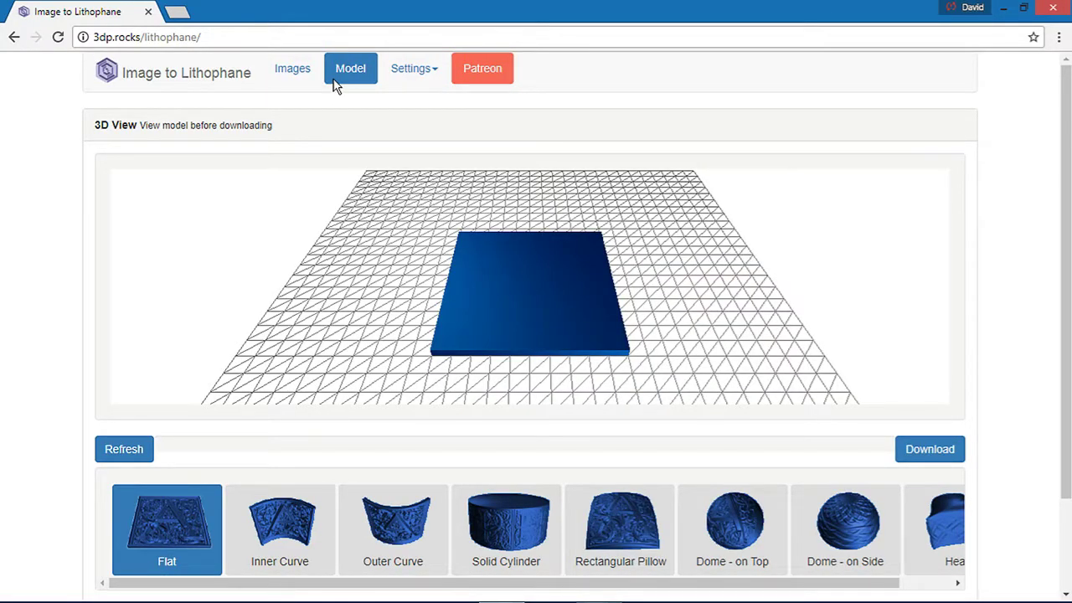
# Look over the image upload and model preview pages, and review the model settings such as maximum size and thickness.
pyautogui.click(292, 68)
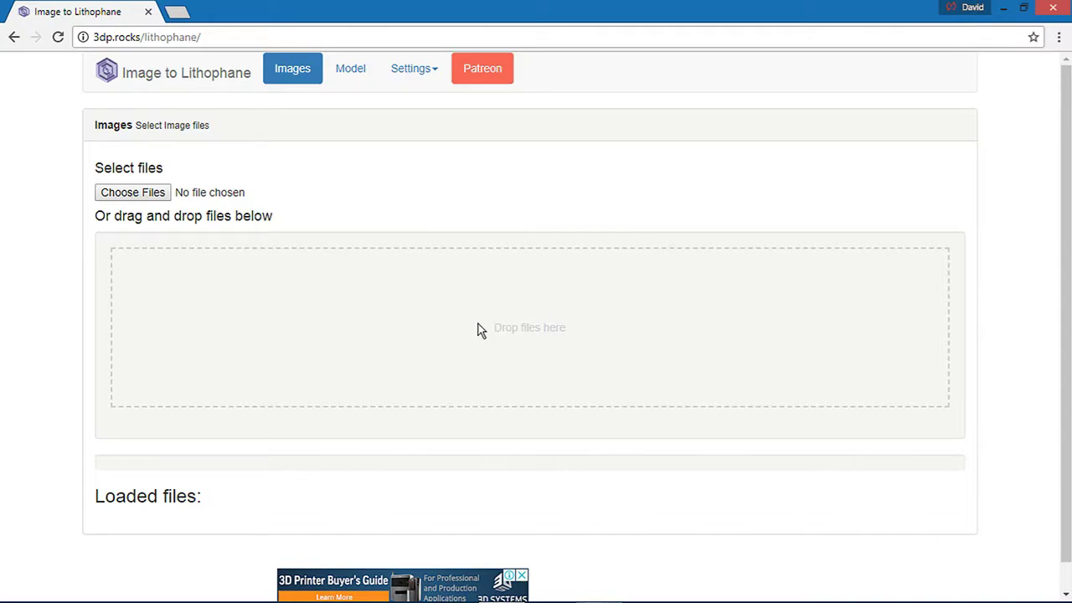
pyautogui.click(355, 67)
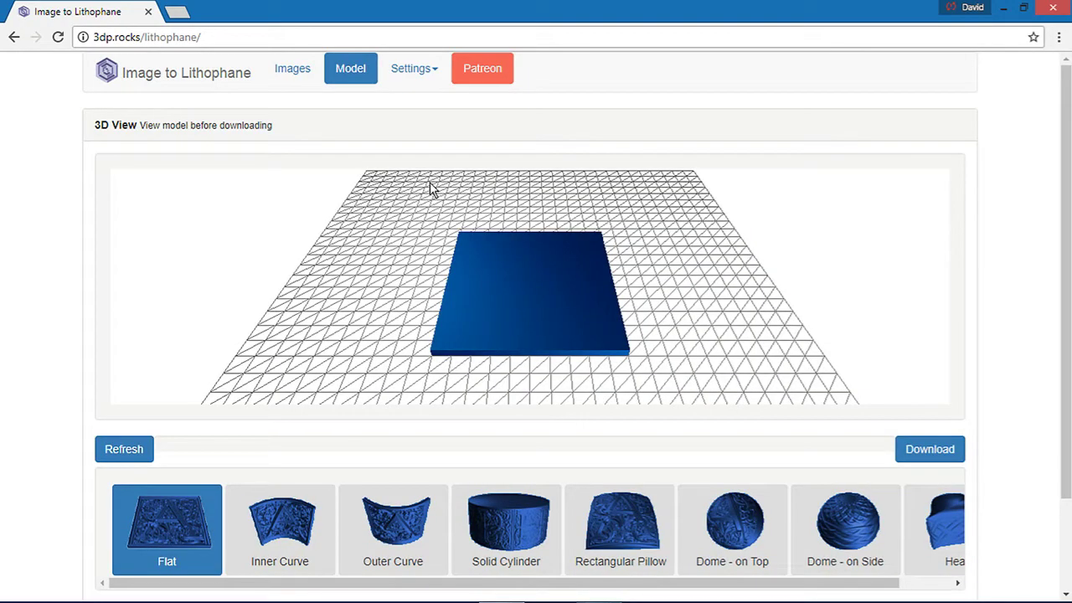
pyautogui.moveTo(474, 11); pyautogui.dragTo(475, 33)
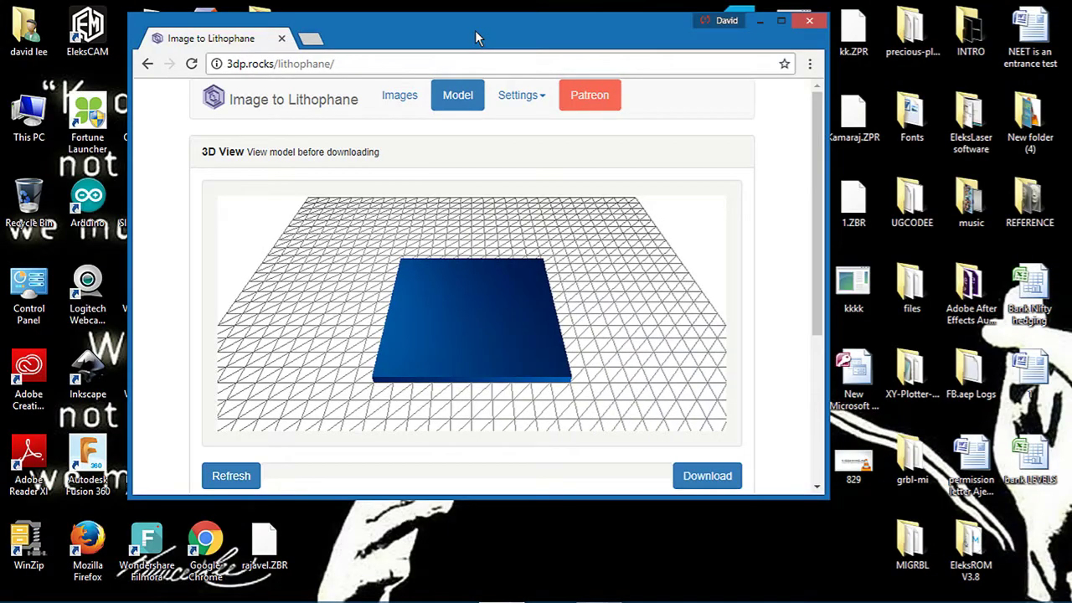
pyautogui.doubleClick(475, 30)
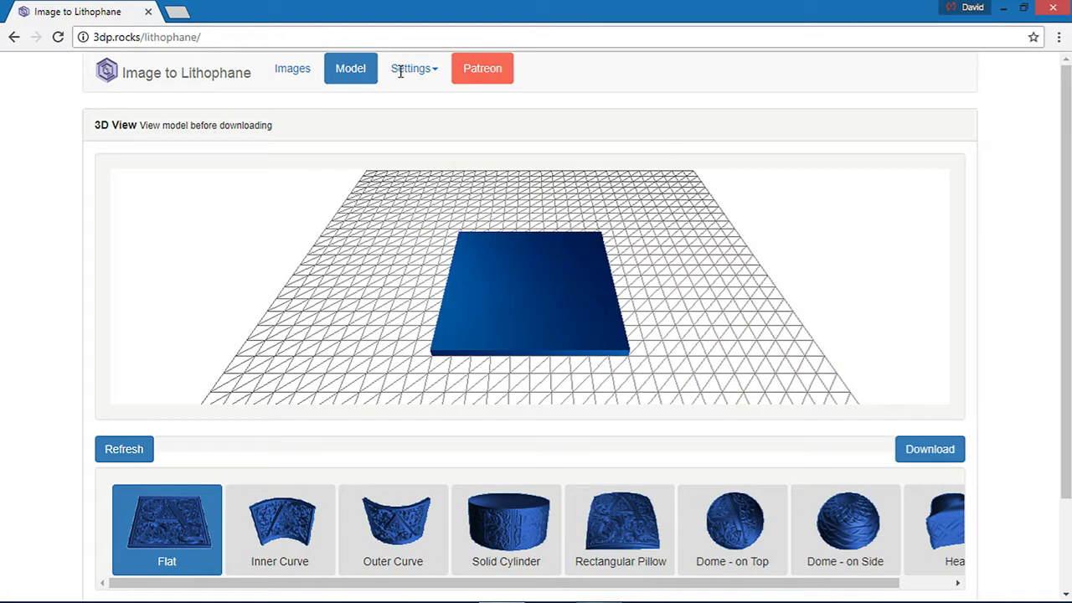
pyautogui.click(402, 68)
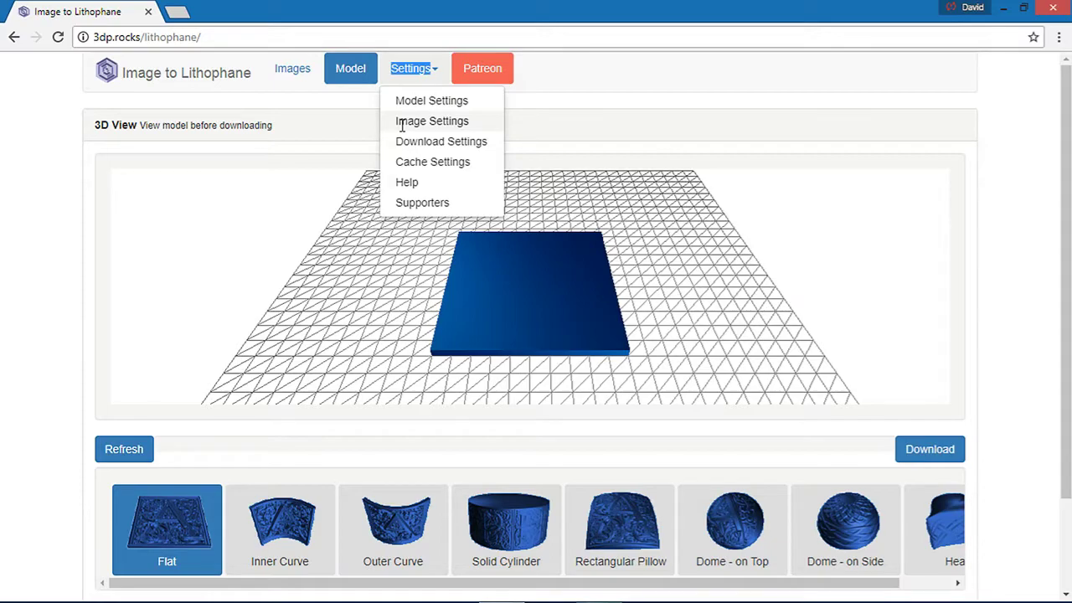
pyautogui.click(419, 100)
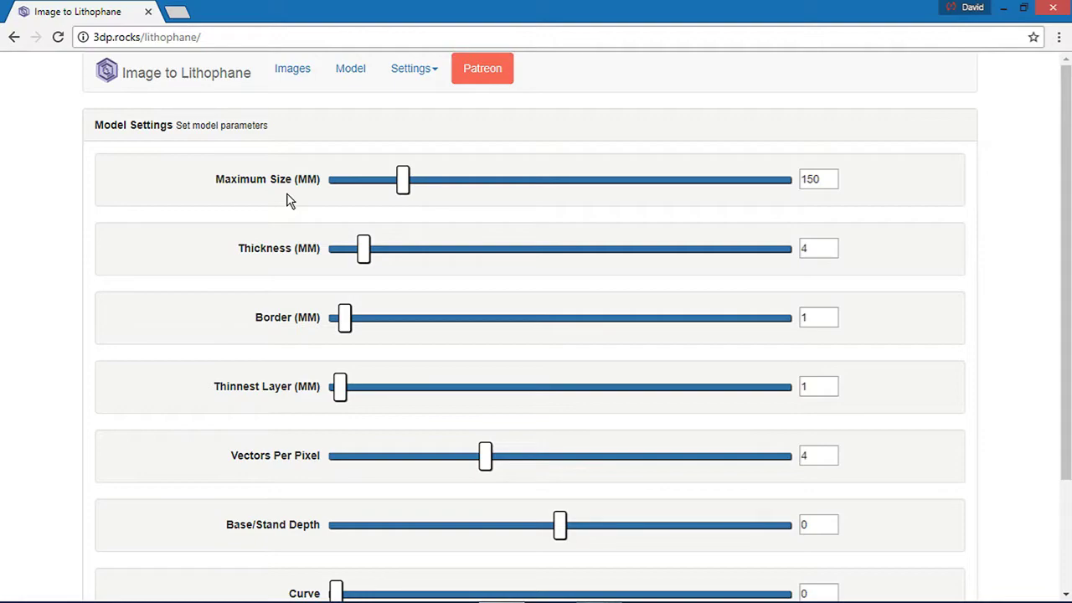
# Examine the image settings, trying the negative image option and returning it to Positive Image.
pyautogui.click(409, 73)
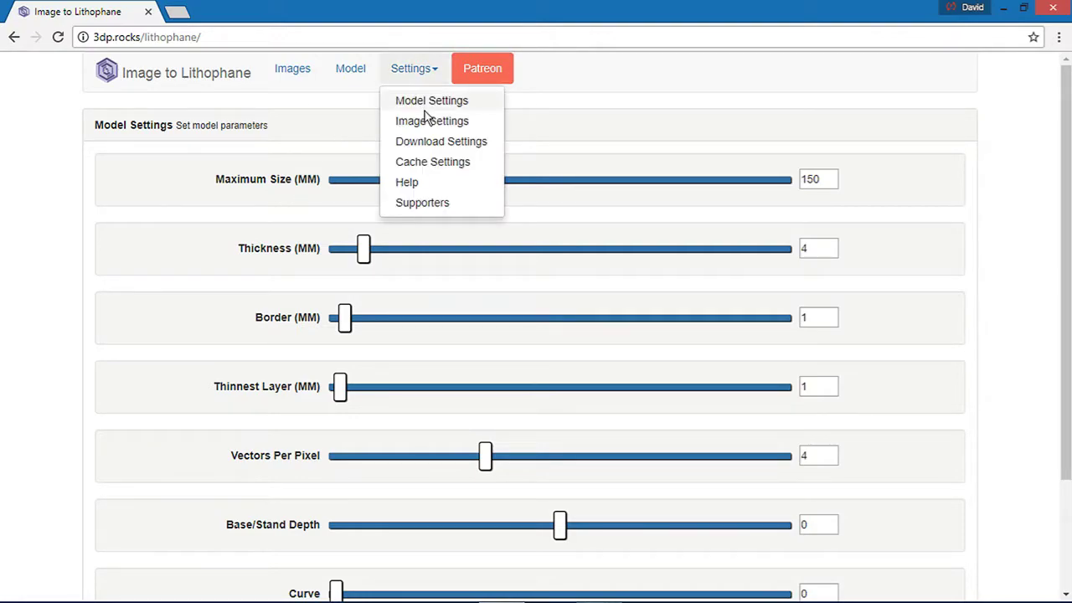
pyautogui.click(428, 122)
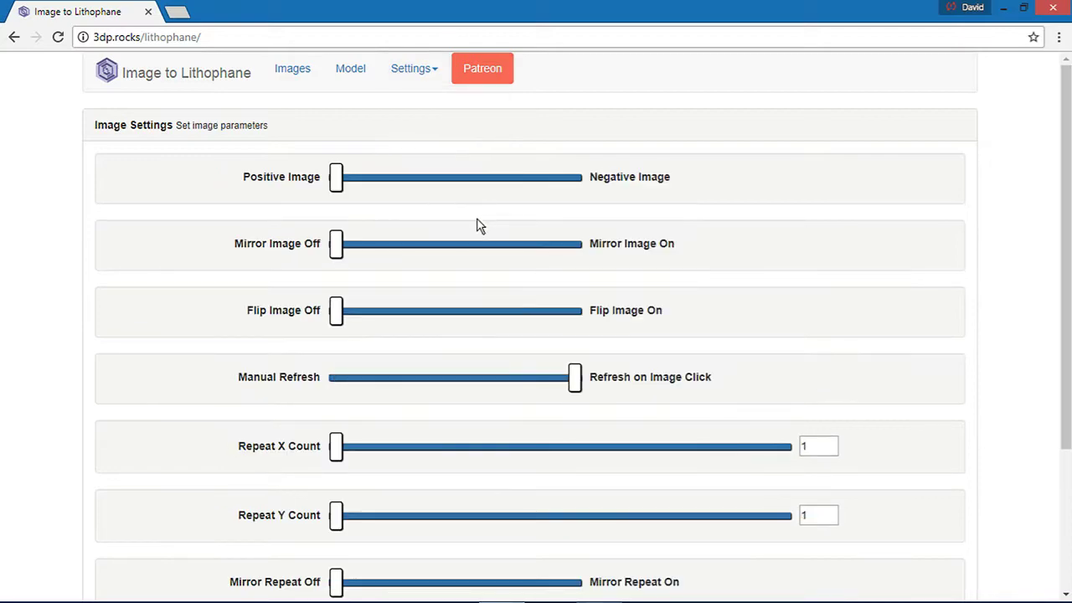
pyautogui.click(581, 187)
pyautogui.click(410, 176)
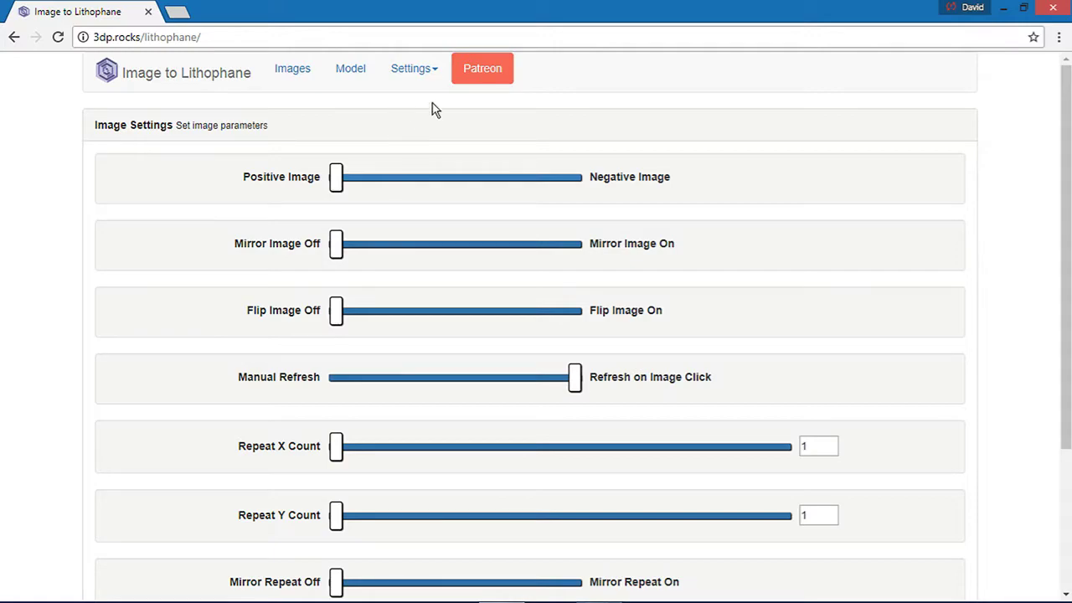
pyautogui.scroll(-3, 311, 349)
pyautogui.scroll(3, 422, 301)
pyautogui.scroll(-3, 356, 407)
pyautogui.scroll(3, 416, 491)
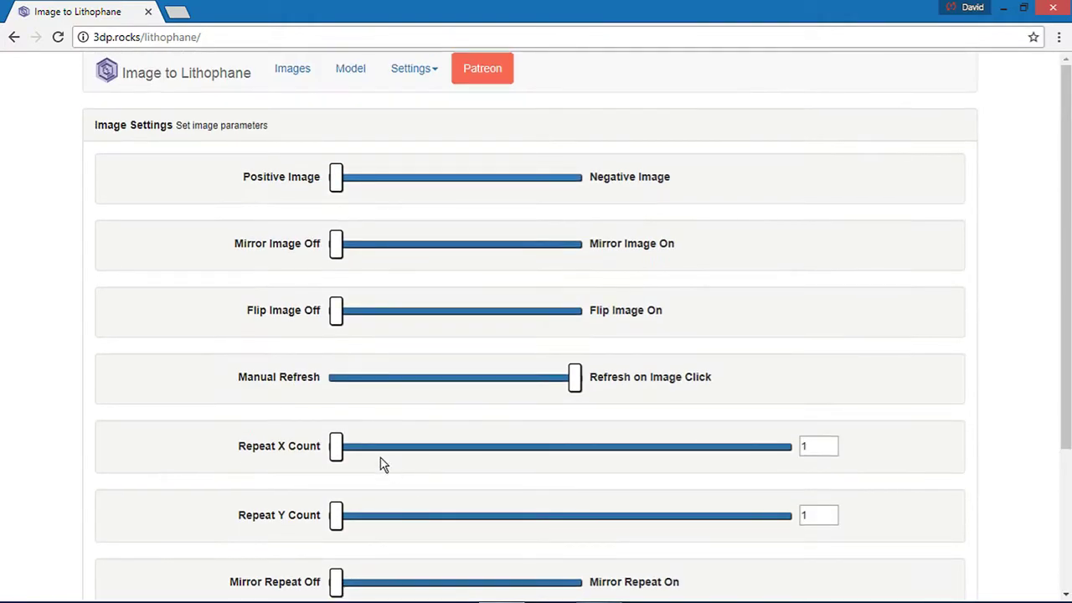
# Load the LIN_6949 image from the desktop as a flat lithophane and inspect the generated model from several angles.
pyautogui.click(351, 72)
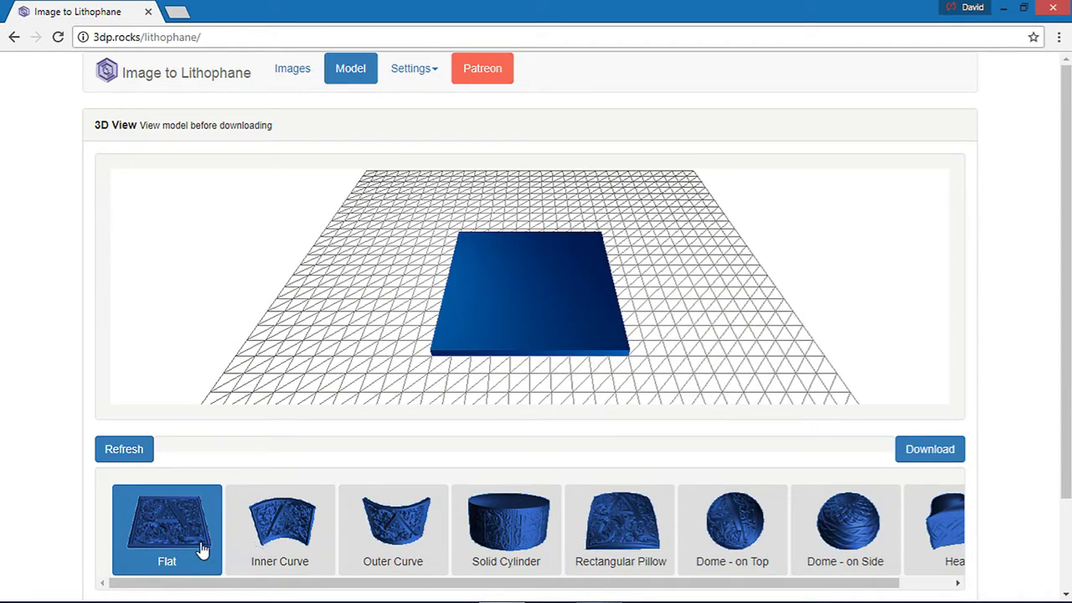
pyautogui.doubleClick(779, 17)
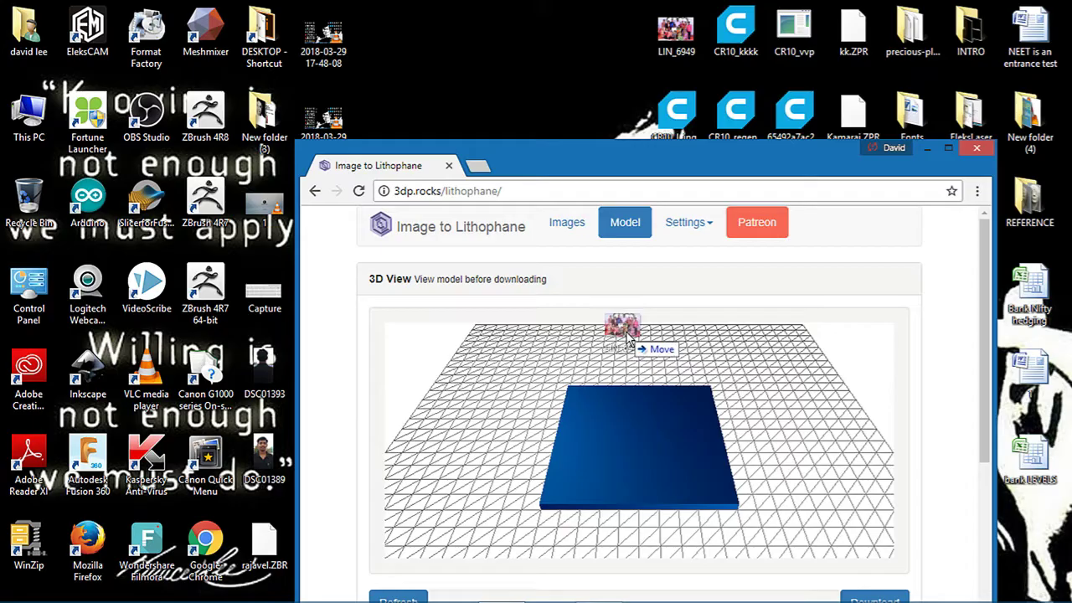
pyautogui.doubleClick(682, 163)
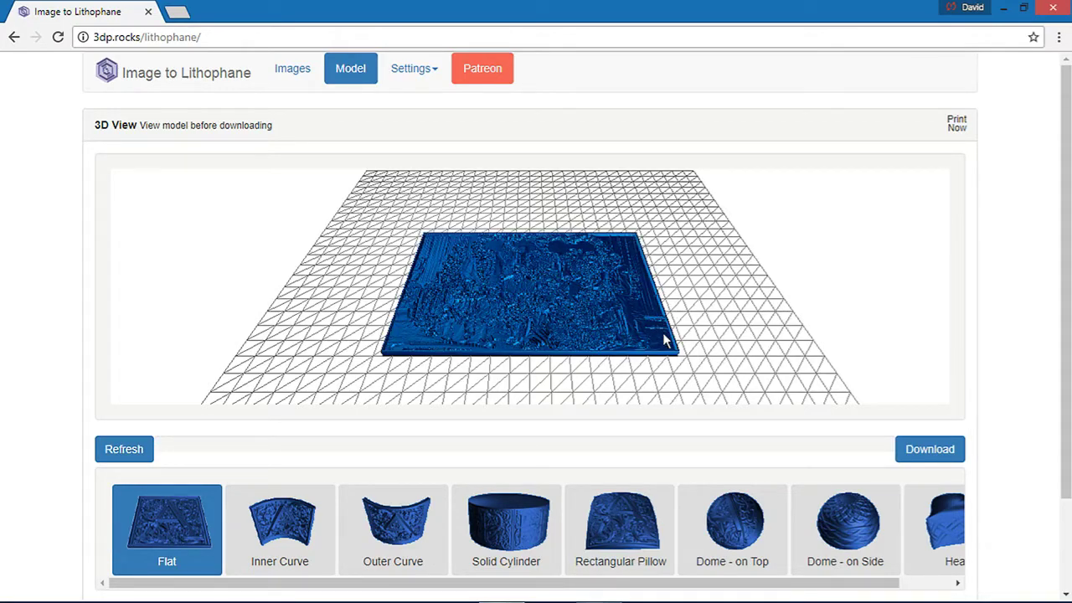
pyautogui.moveTo(726, 329); pyautogui.dragTo(657, 358)
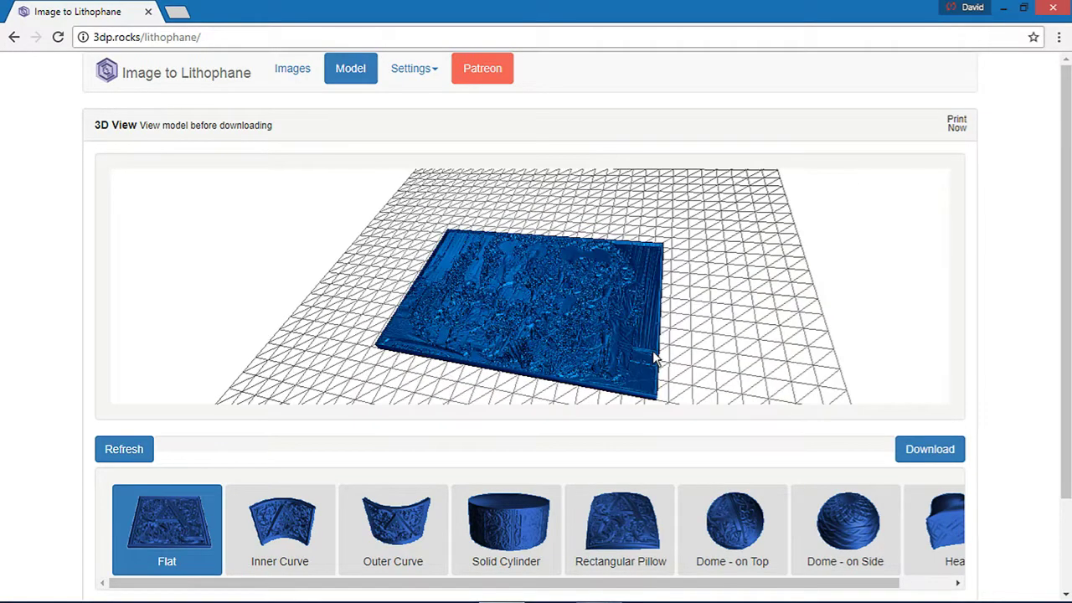
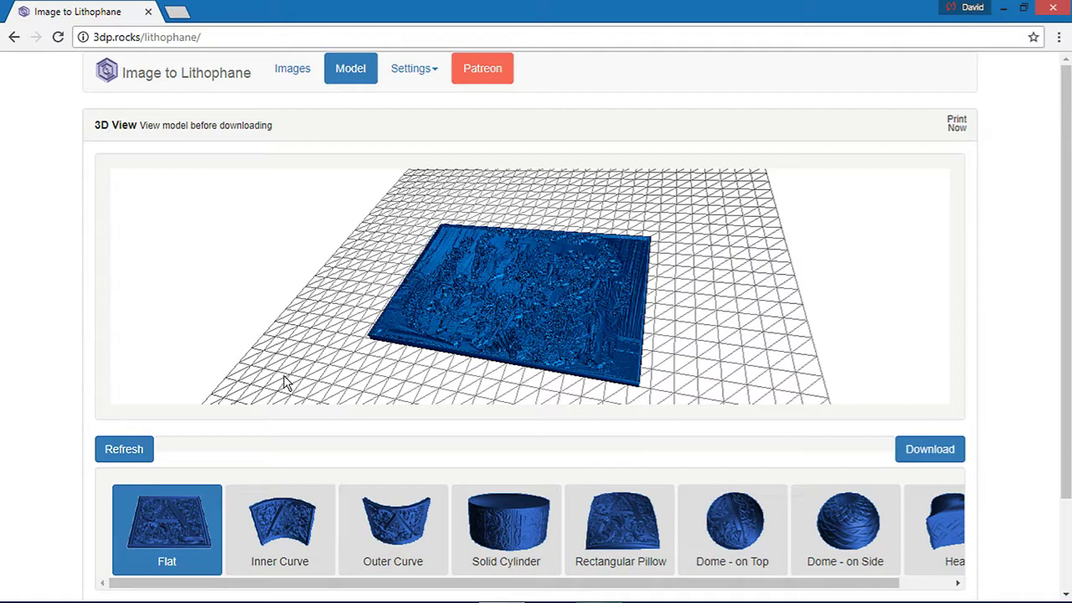
pyautogui.moveTo(283, 383); pyautogui.dragTo(478, 505)
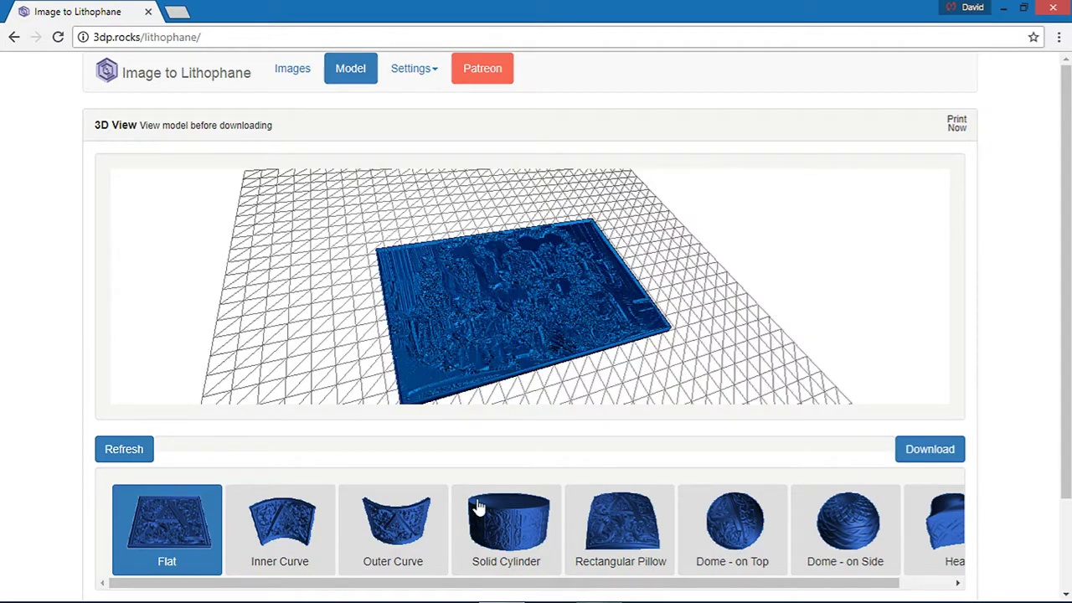
# Regenerate the lithophane with the Outer Curve shape and inspect its curved surface.
pyautogui.click(400, 553)
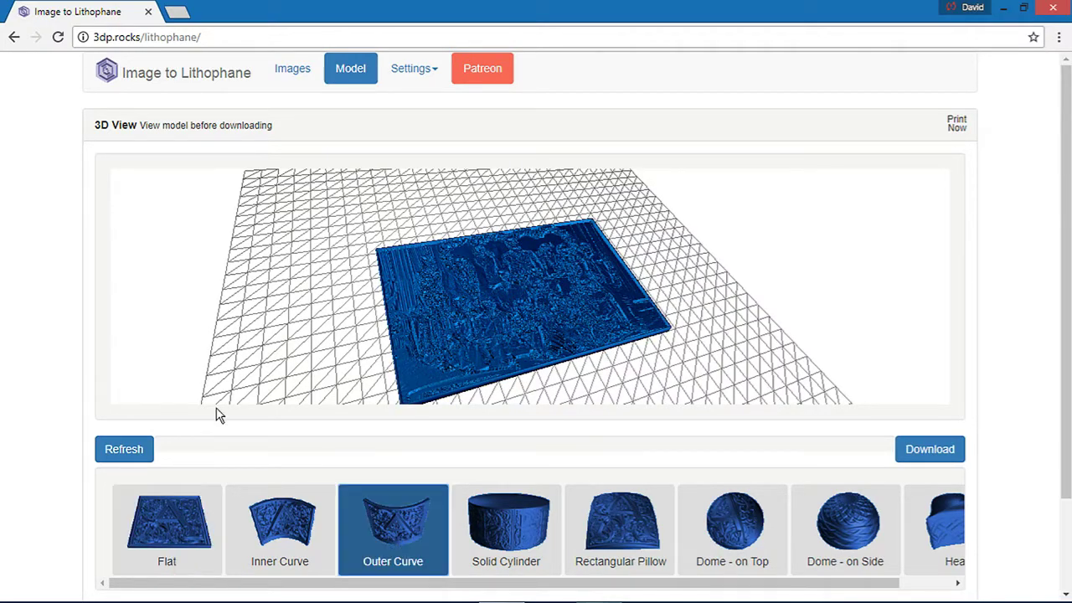
pyautogui.click(147, 450)
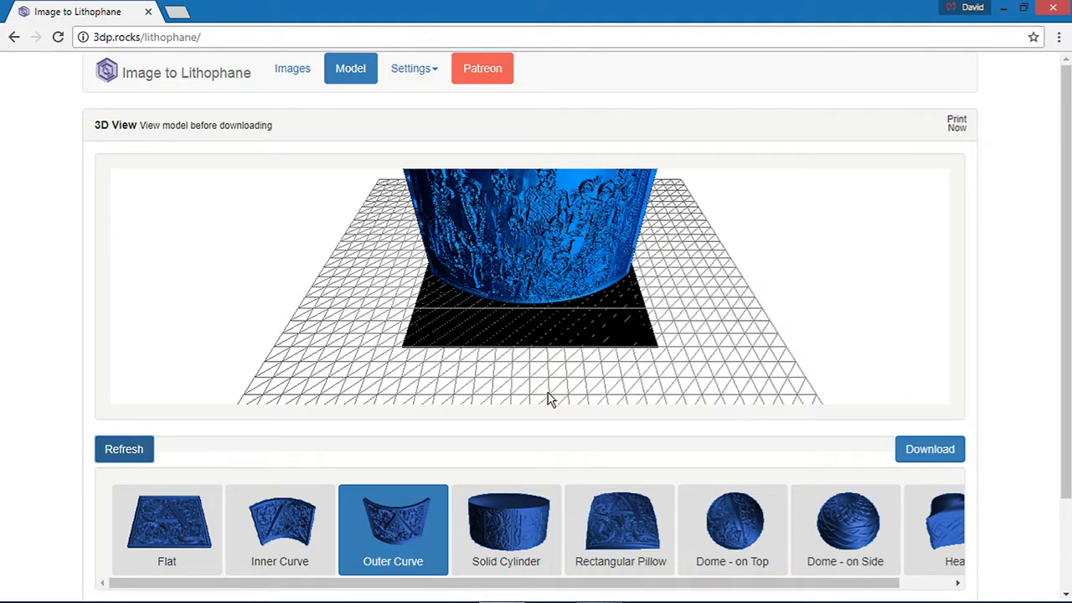
pyautogui.moveTo(548, 399); pyautogui.dragTo(589, 378)
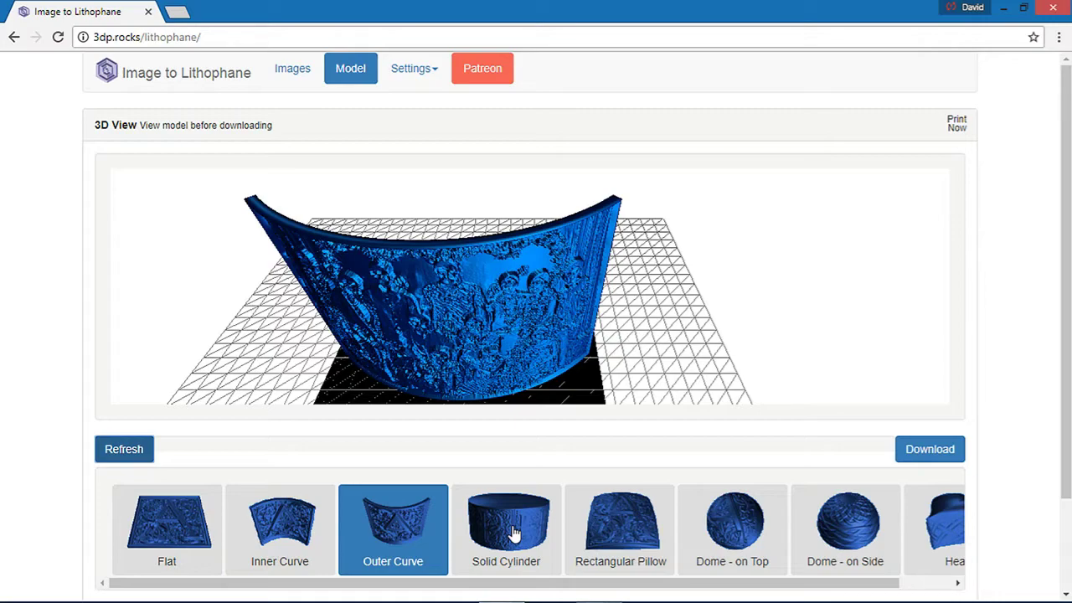
# Generate a Solid Cylinder version of the lithophane and inspect it from several angles.
pyautogui.click(514, 533)
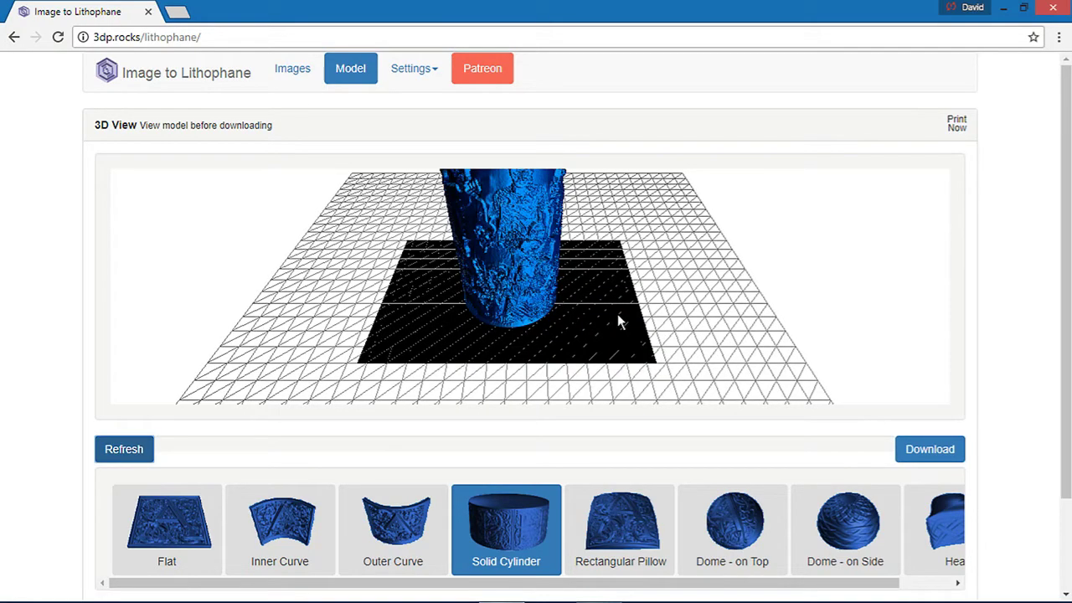
pyautogui.moveTo(618, 316); pyautogui.dragTo(571, 253)
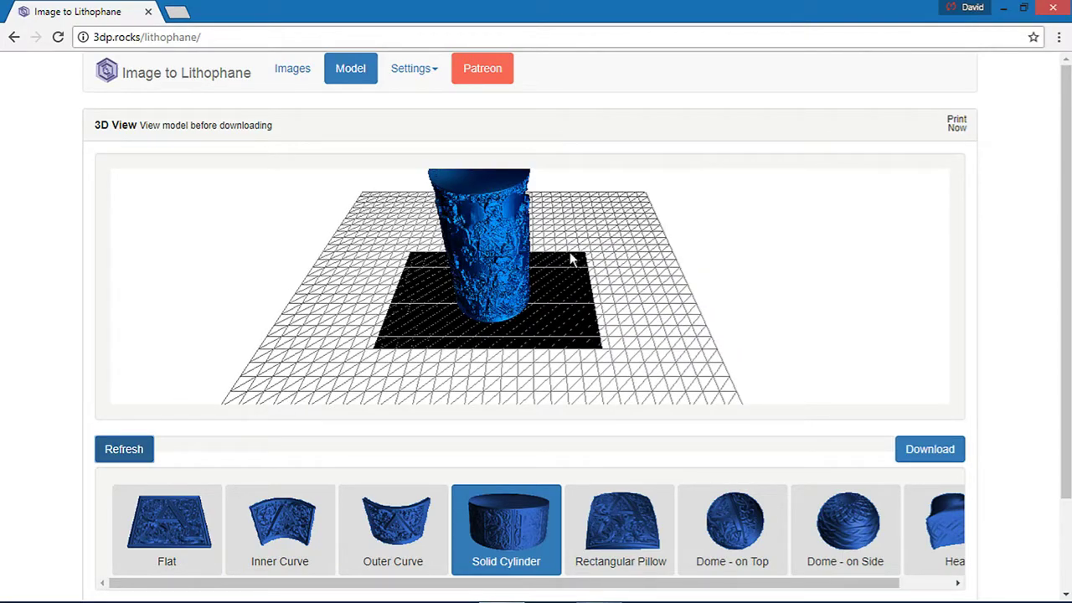
pyautogui.moveTo(570, 252); pyautogui.dragTo(631, 266)
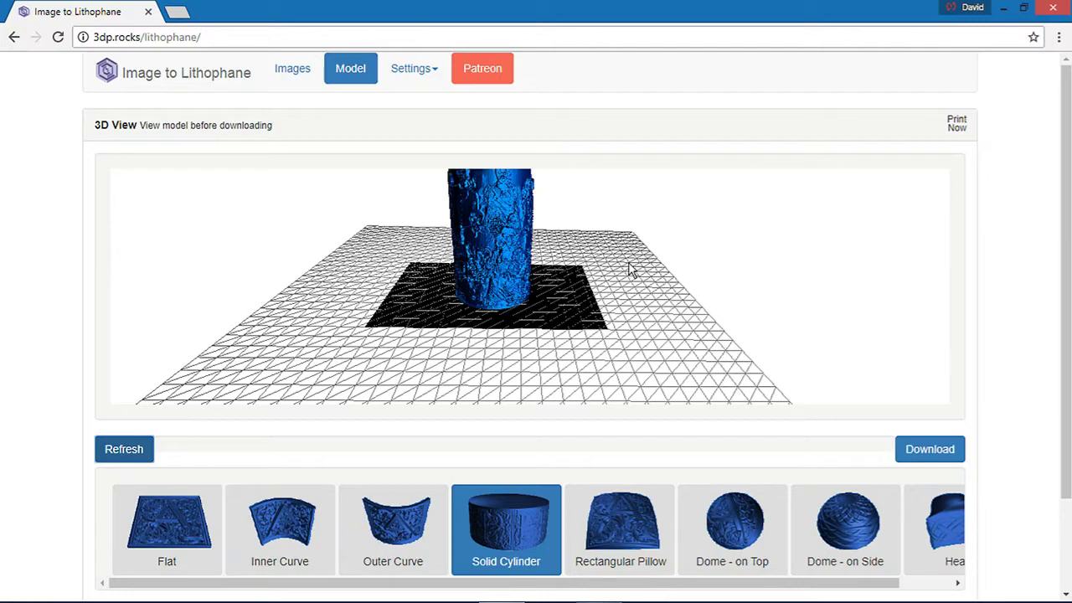
pyautogui.moveTo(631, 269); pyautogui.dragTo(520, 393)
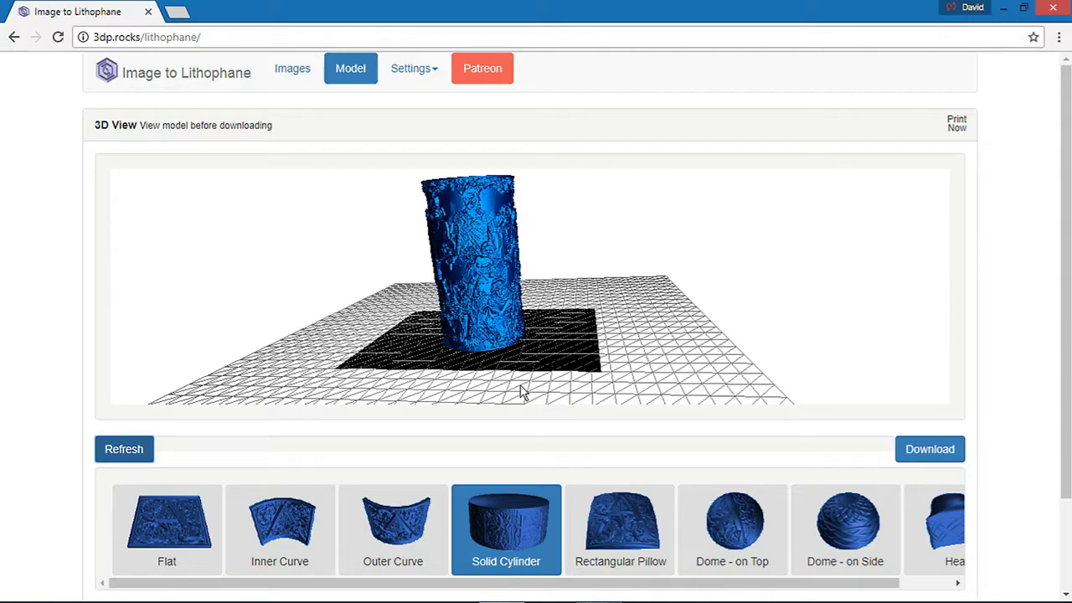
# Switch the shape back to Outer Curve, set the model's Curve to 360 and regenerate the lithophane.
pyautogui.click(393, 527)
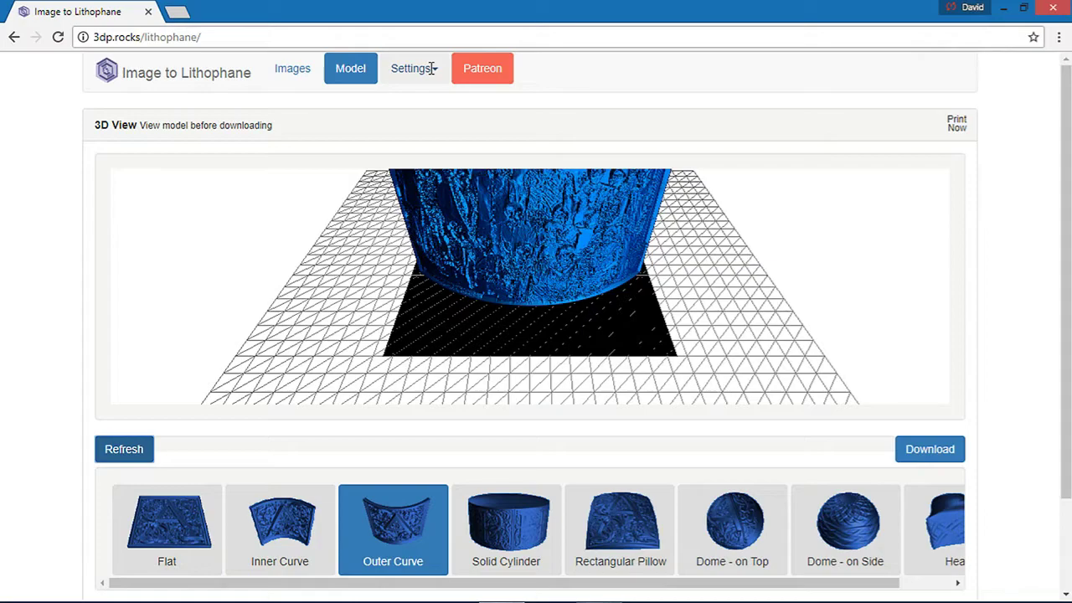
pyautogui.click(431, 69)
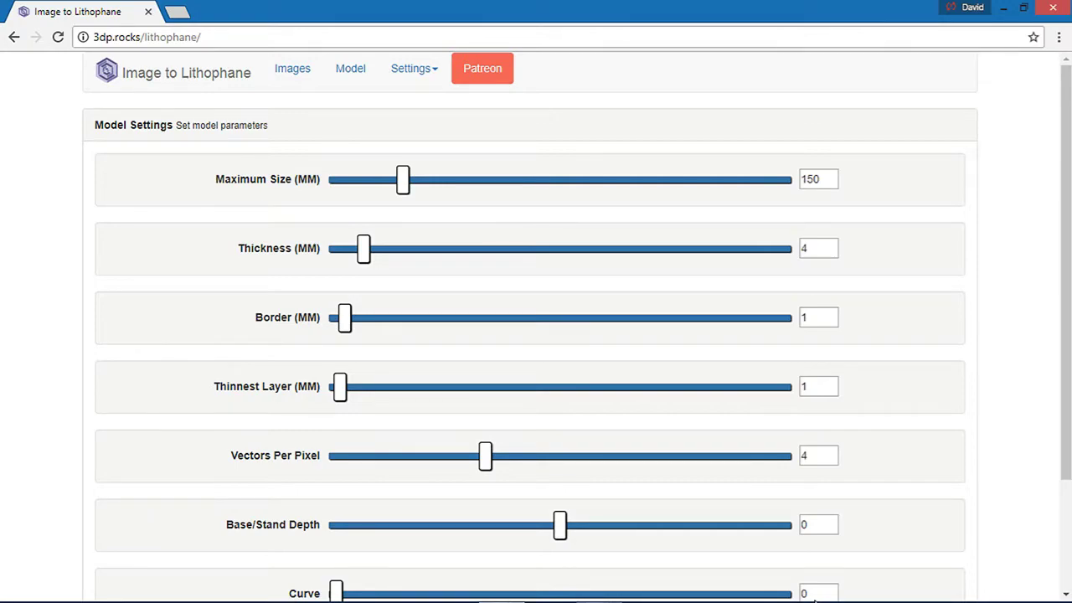
pyautogui.scroll(-2, 814, 596)
pyautogui.write('360')
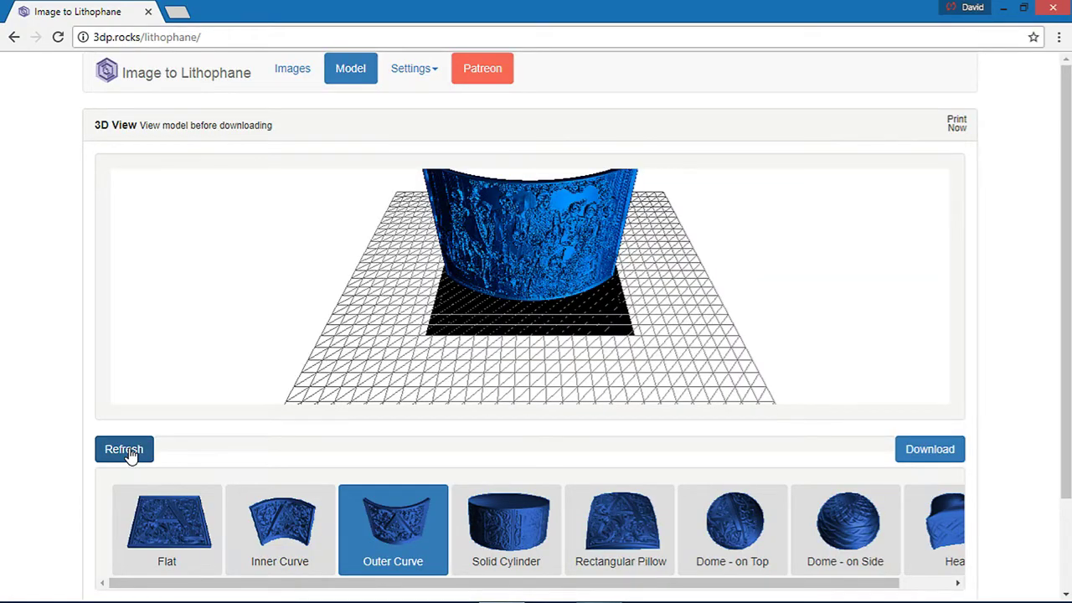
pyautogui.click(126, 450)
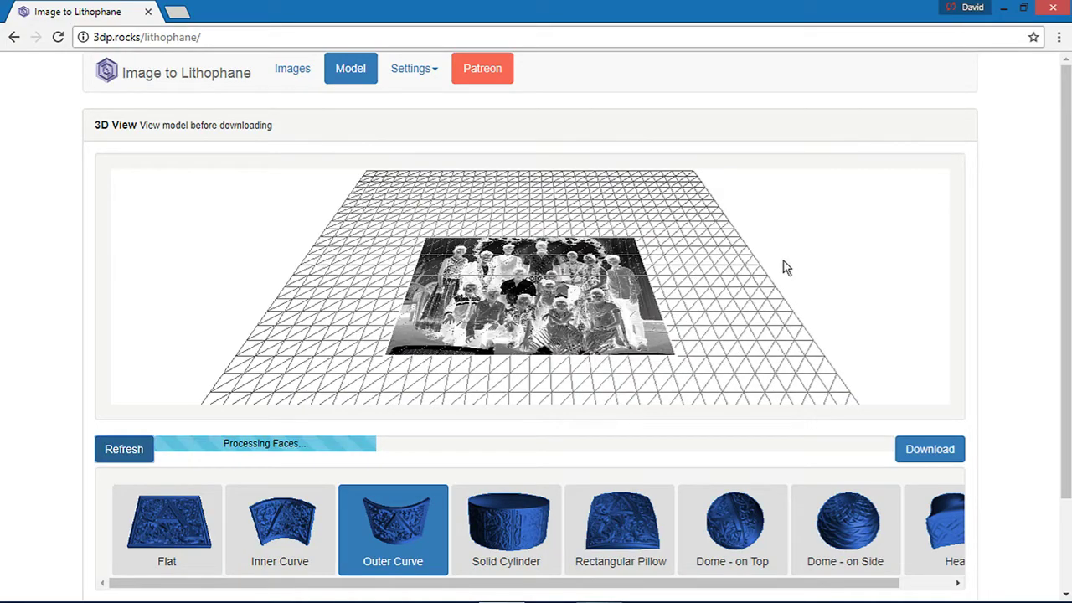